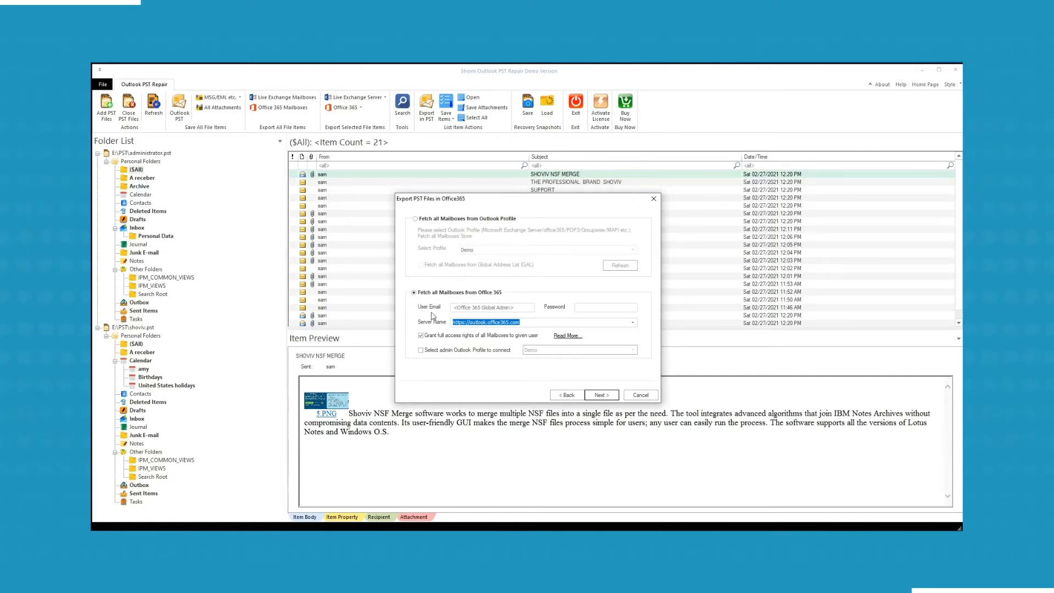
{"action": "left_click", "coordinate": [468, 309]}
{"action": "key", "text": "ctrl+v"}
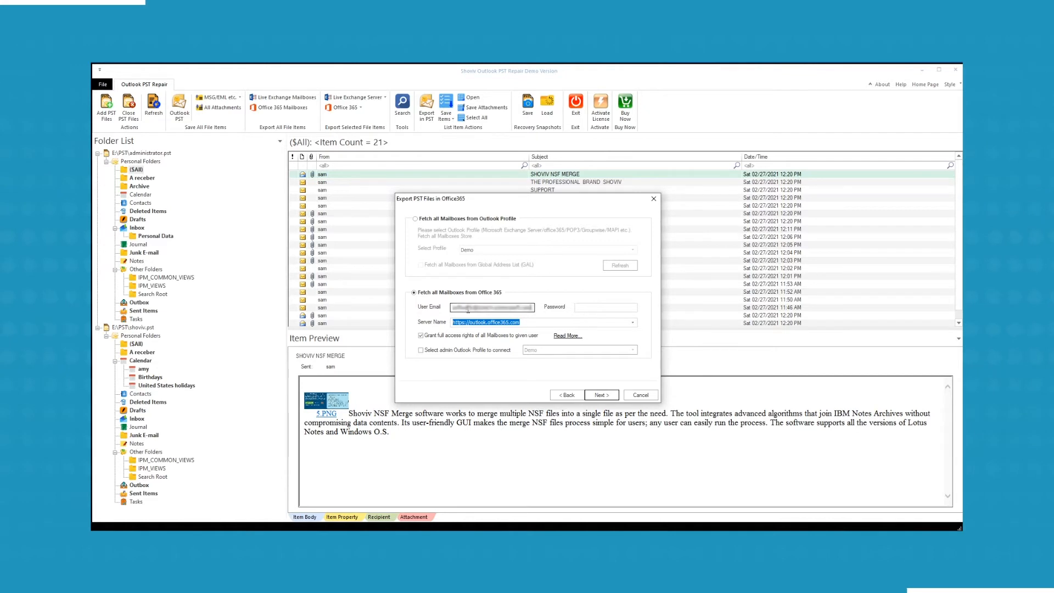
{"action": "left_click", "coordinate": [581, 308]}
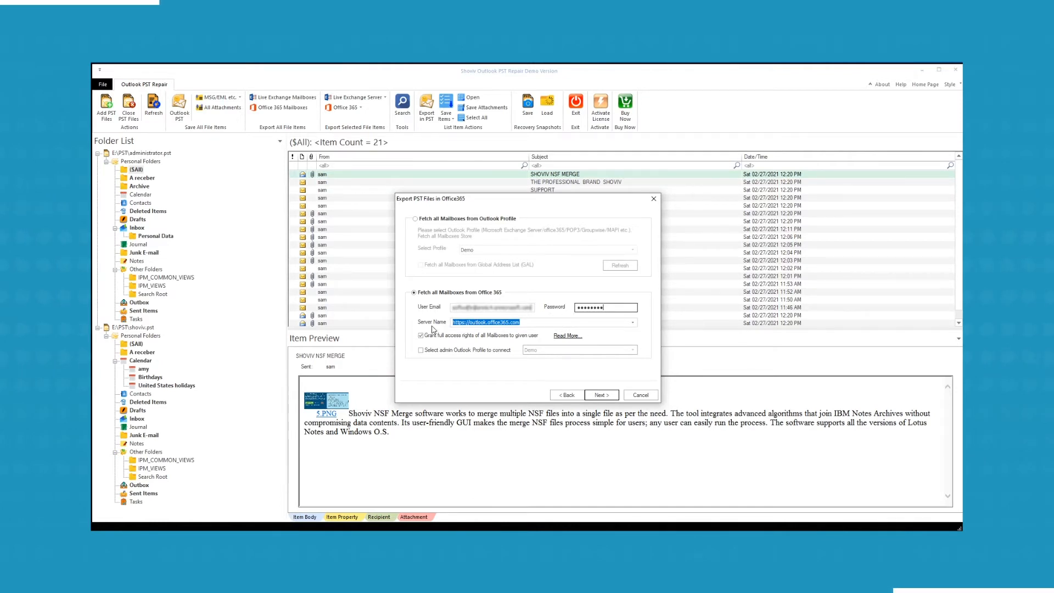
{"action": "left_click", "coordinate": [632, 322]}
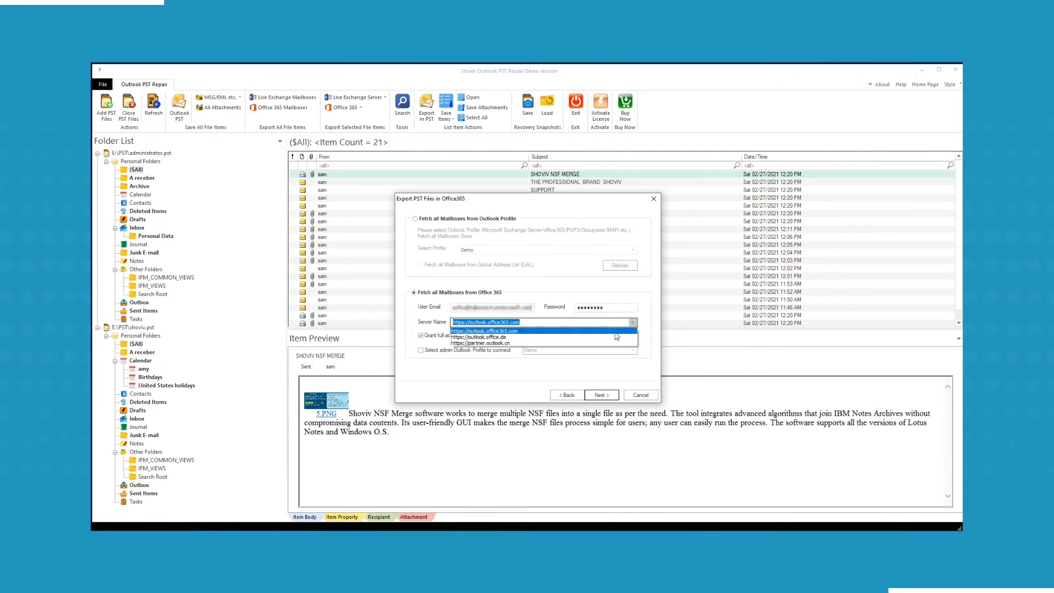
{"action": "left_click", "coordinate": [604, 331]}
{"action": "left_click_drag", "start_coordinate": [536, 322], "coordinate": [454, 323]}
{"action": "left_click", "coordinate": [454, 323]}
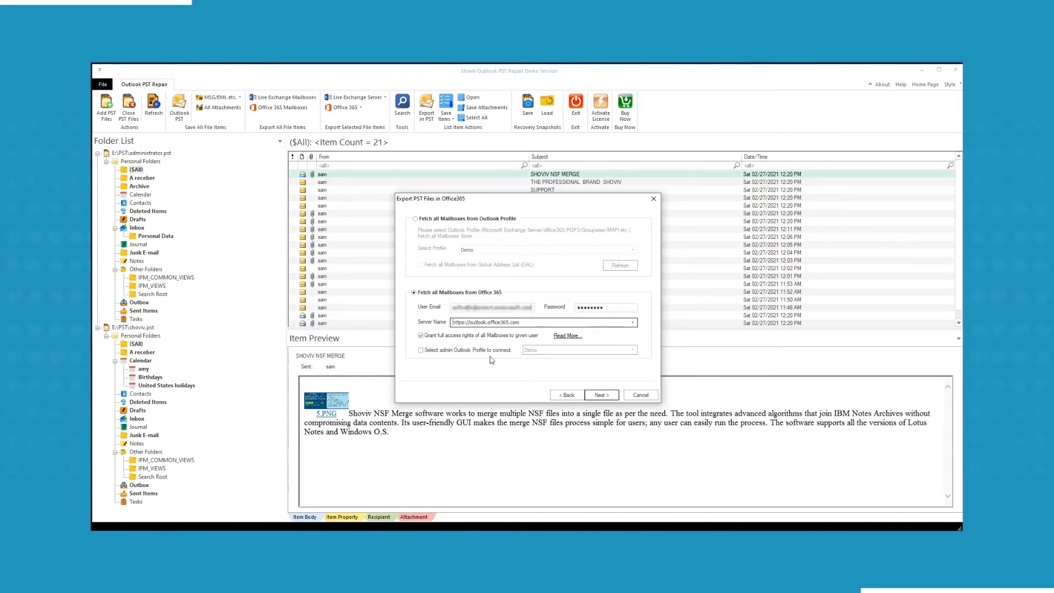
Step: Enable the option to connect with an admin Outlook profile and review the available profiles, keeping Demo
{"action": "left_click", "coordinate": [421, 353]}
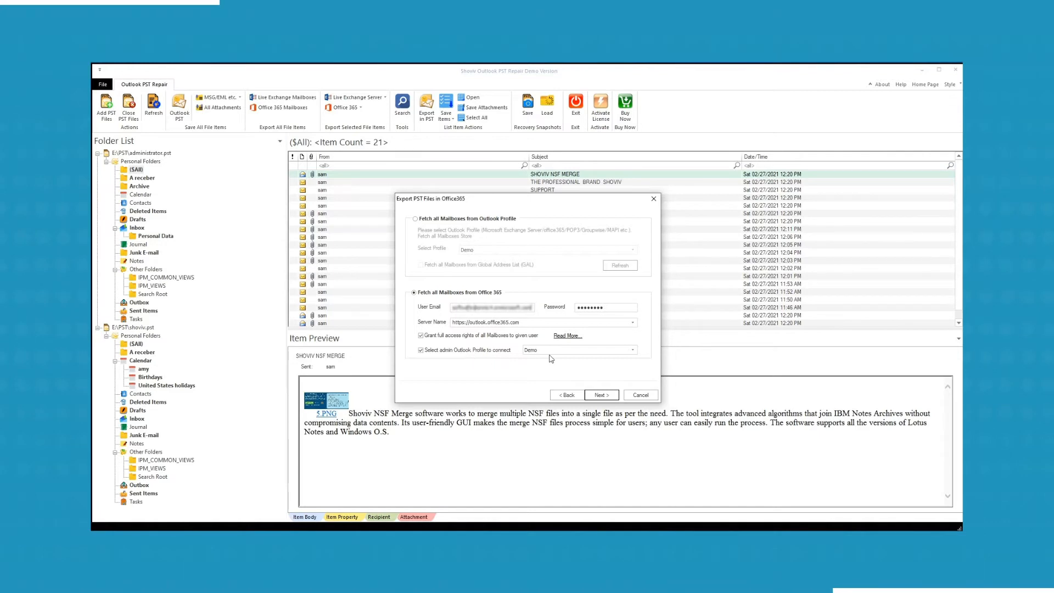
{"action": "left_click", "coordinate": [632, 351]}
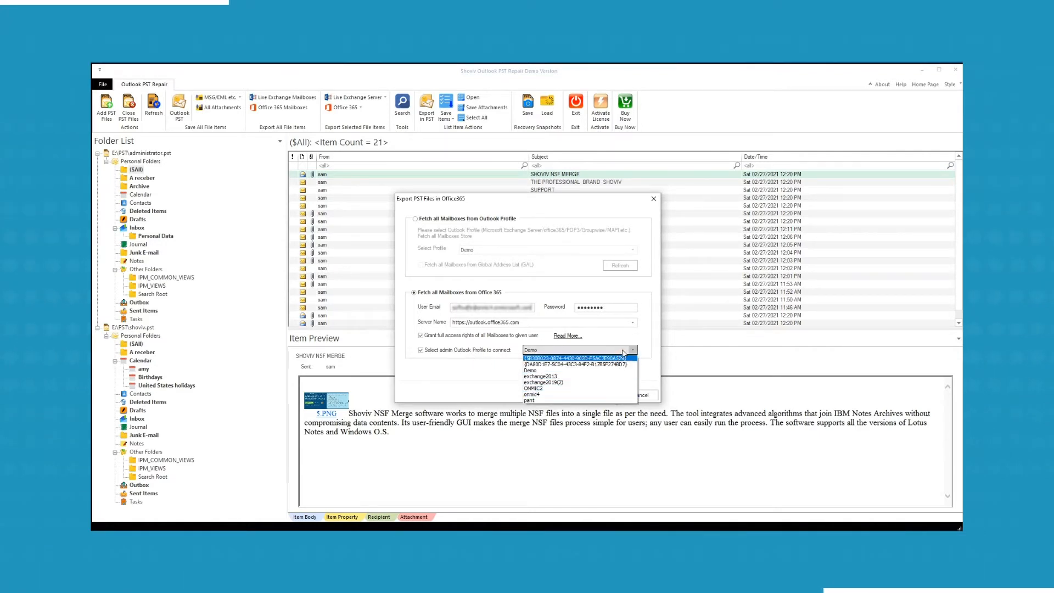
{"action": "left_click", "coordinate": [630, 351]}
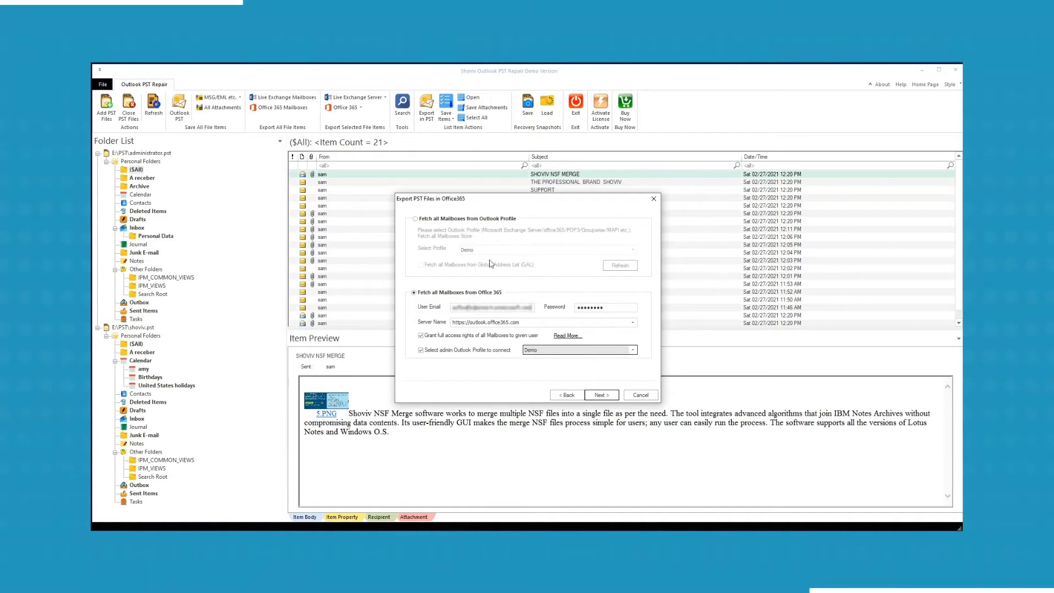
Step: Switch to fetching all mailboxes from the Demo Outlook profile and enable fetching from the Global Address List
{"action": "left_click", "coordinate": [415, 219]}
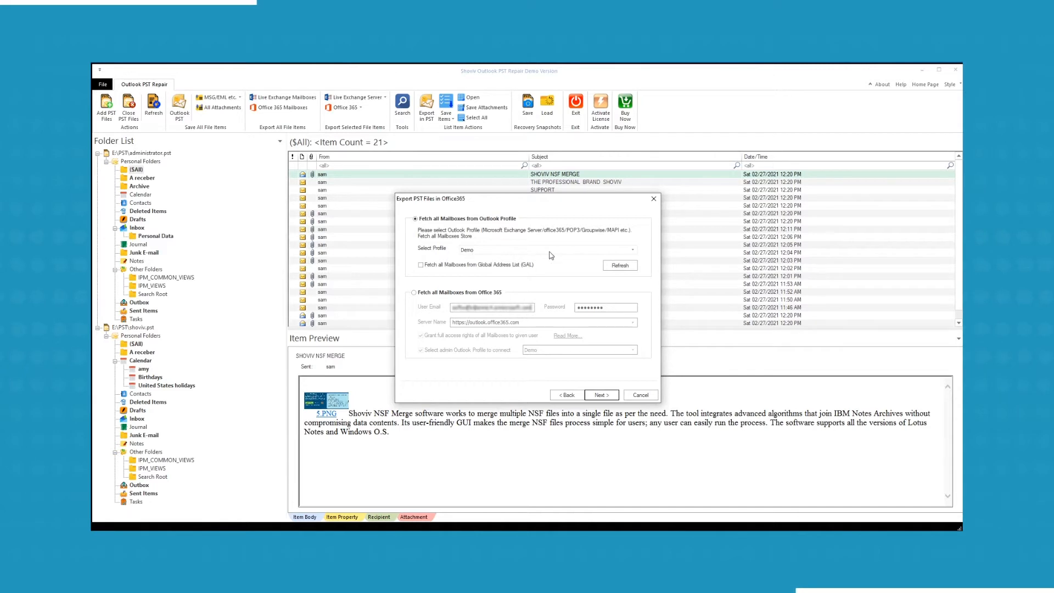
{"action": "left_click", "coordinate": [634, 252]}
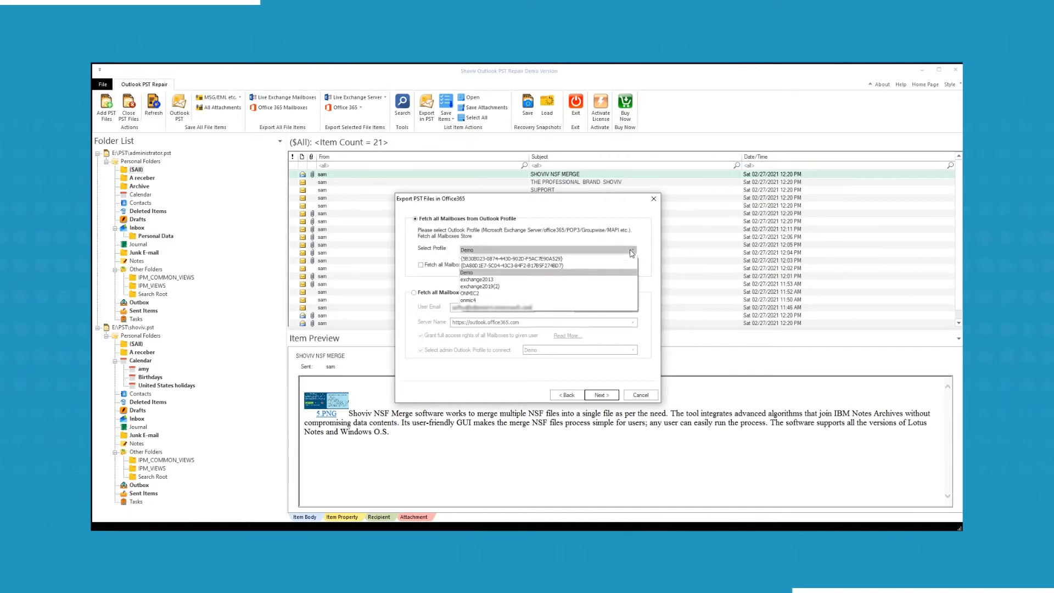
{"action": "left_click", "coordinate": [599, 253]}
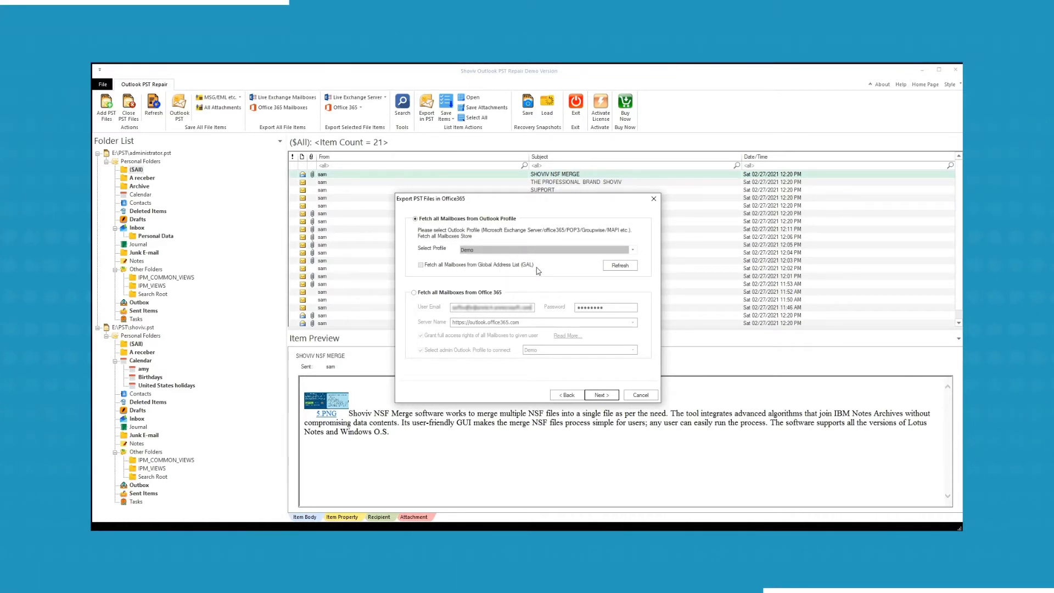
{"action": "left_click", "coordinate": [420, 266]}
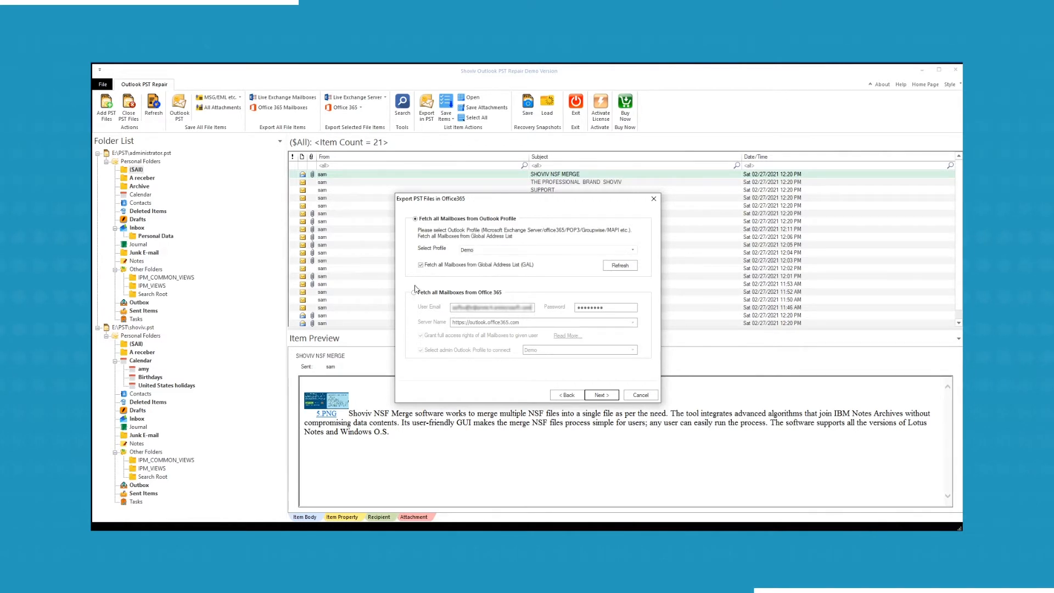
Step: Return to fetching all mailboxes from Office 365, clear the admin Outlook profile option, and continue to mailbox mapping
{"action": "left_click", "coordinate": [413, 293]}
{"action": "left_click", "coordinate": [413, 292]}
{"action": "left_click", "coordinate": [421, 349]}
{"action": "left_click", "coordinate": [598, 397]}
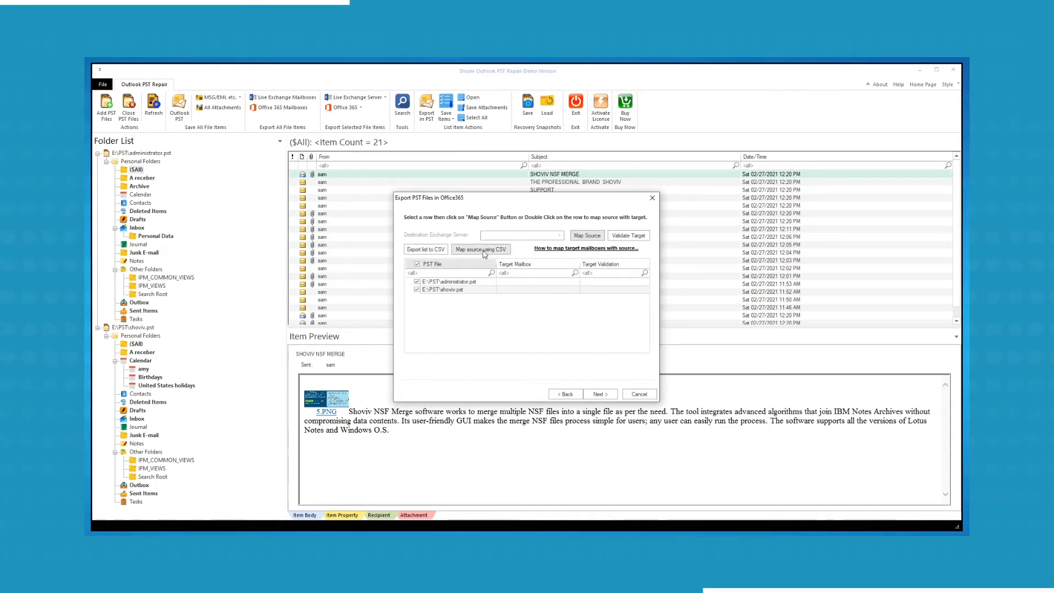
Step: Map E:\PST\administrator.pst to the first archive mailbox in the target mailbox list
{"action": "left_click", "coordinate": [462, 282]}
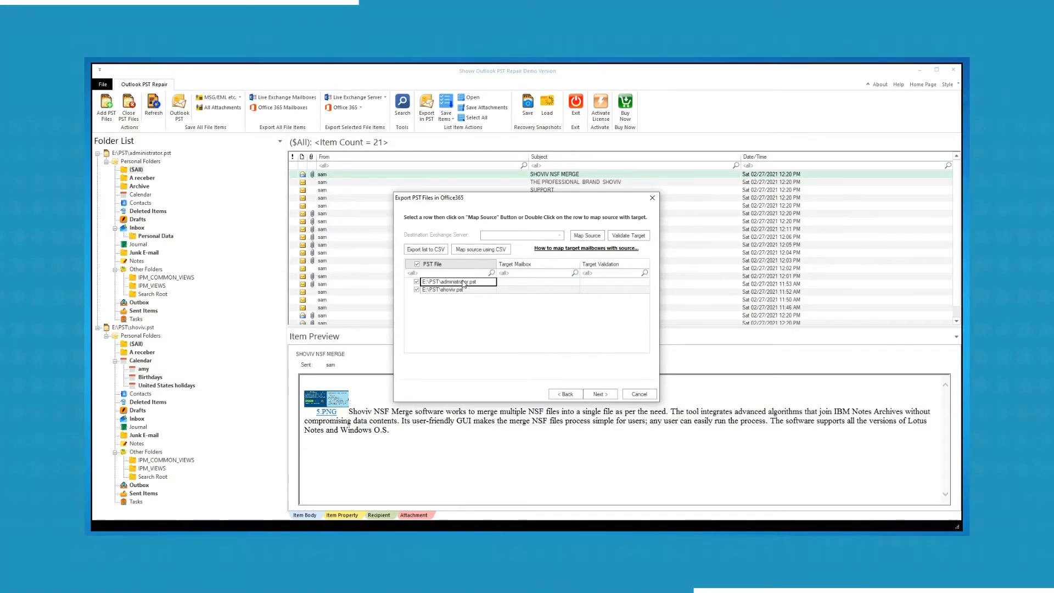
{"action": "left_click", "coordinate": [586, 236]}
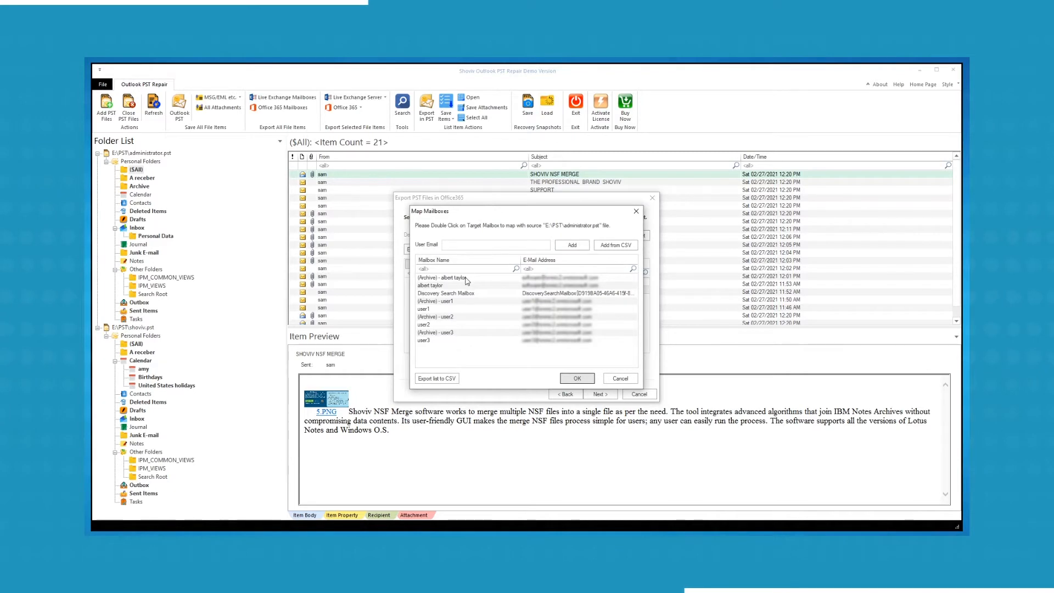
{"action": "left_click", "coordinate": [463, 277]}
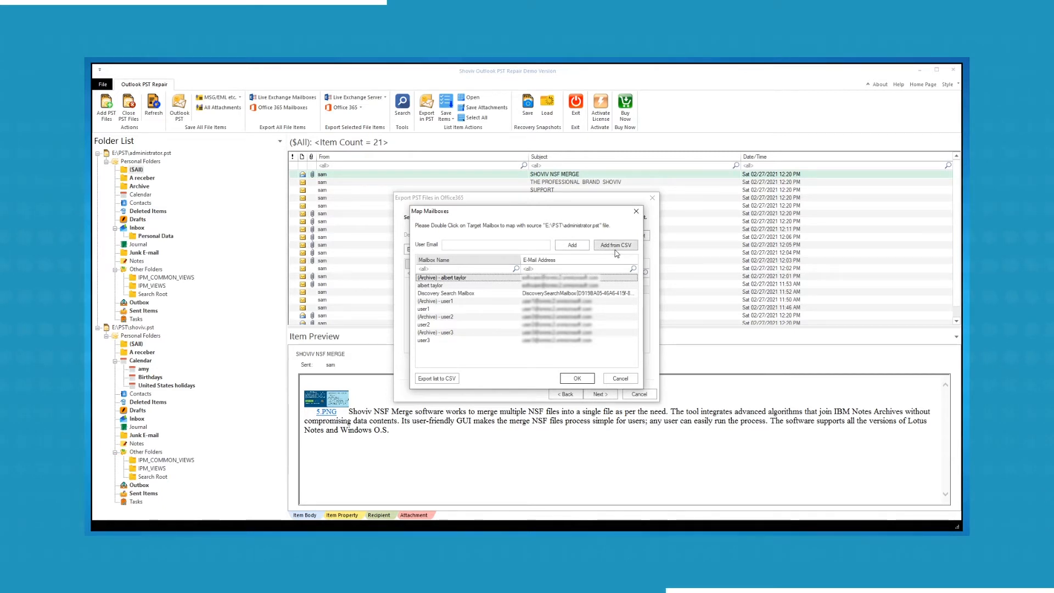
{"action": "left_click", "coordinate": [577, 378]}
Step: Map E:\PST\shoviv.pst to the primary mailbox of the same user whose archive is already mapped
{"action": "double_click", "coordinate": [506, 291]}
{"action": "left_click", "coordinate": [440, 286]}
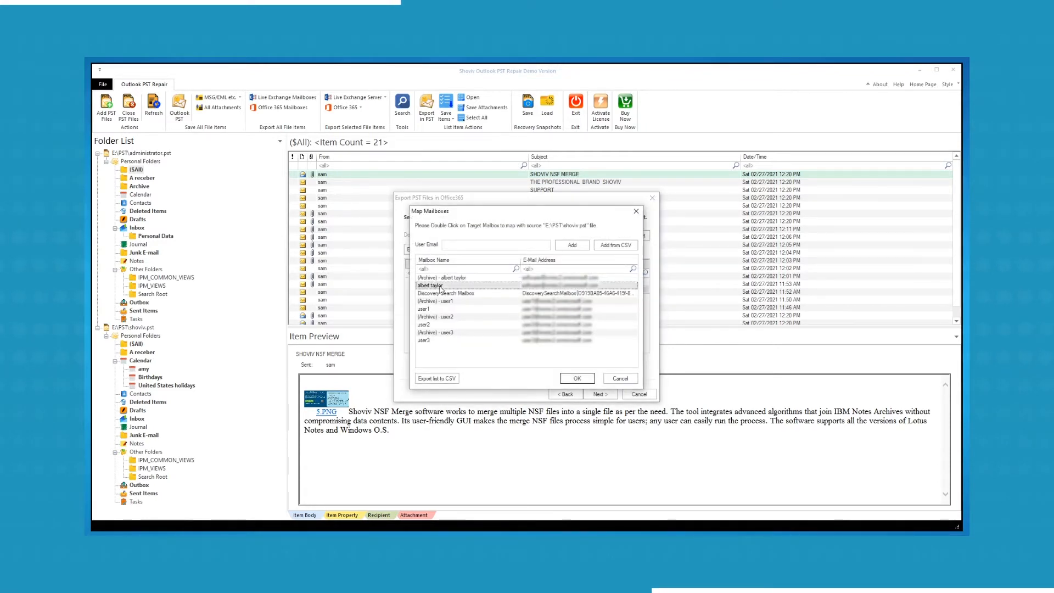
{"action": "left_click", "coordinate": [577, 379]}
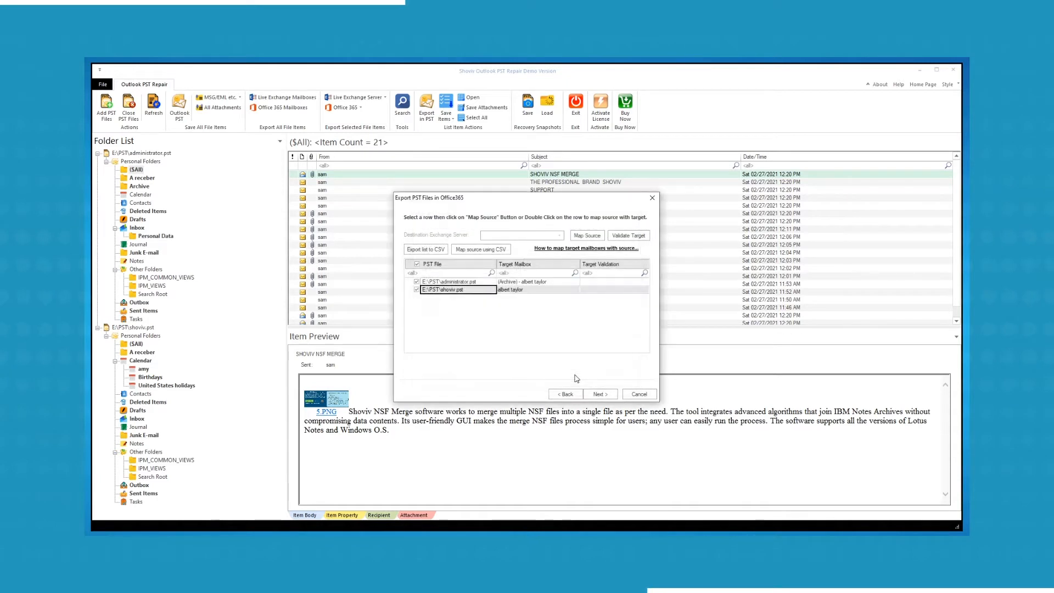
Step: Validate the target mailboxes for both PST files and continue to the item filters
{"action": "left_click", "coordinate": [616, 240]}
{"action": "left_click", "coordinate": [595, 333]}
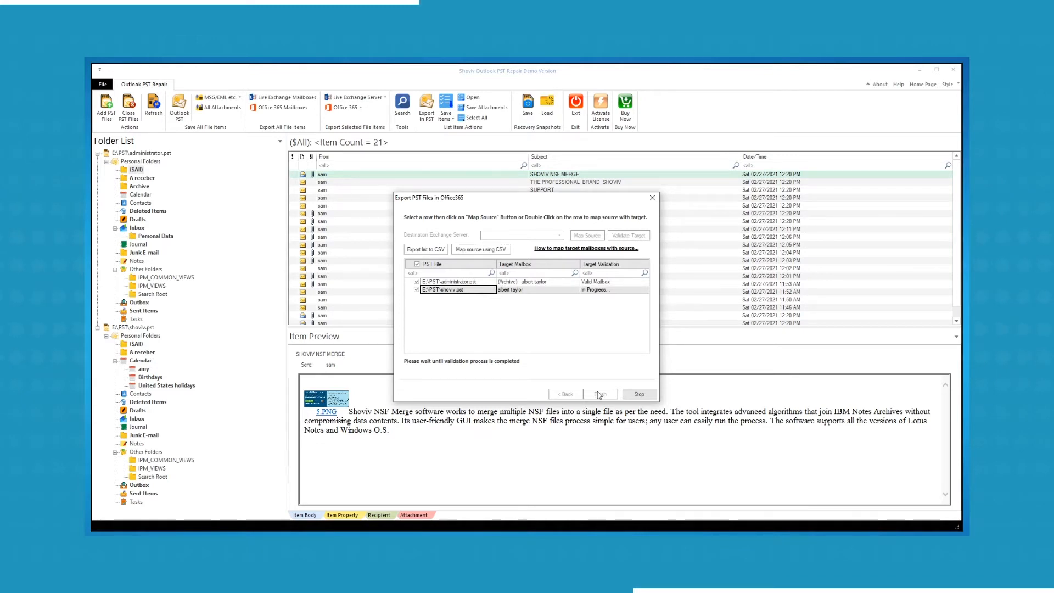
{"action": "left_click", "coordinate": [565, 328]}
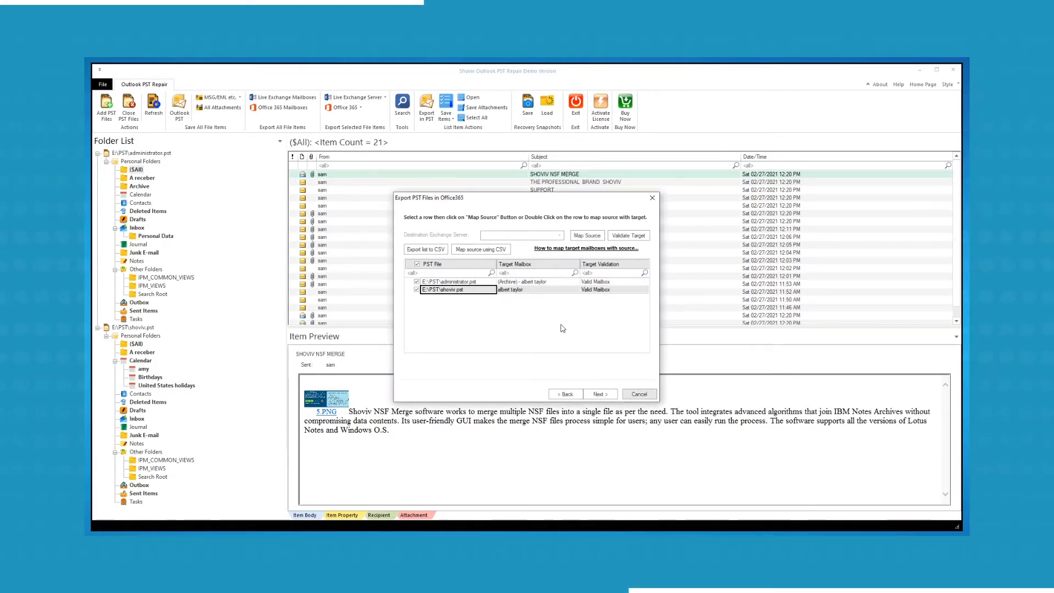
{"action": "left_click", "coordinate": [598, 394]}
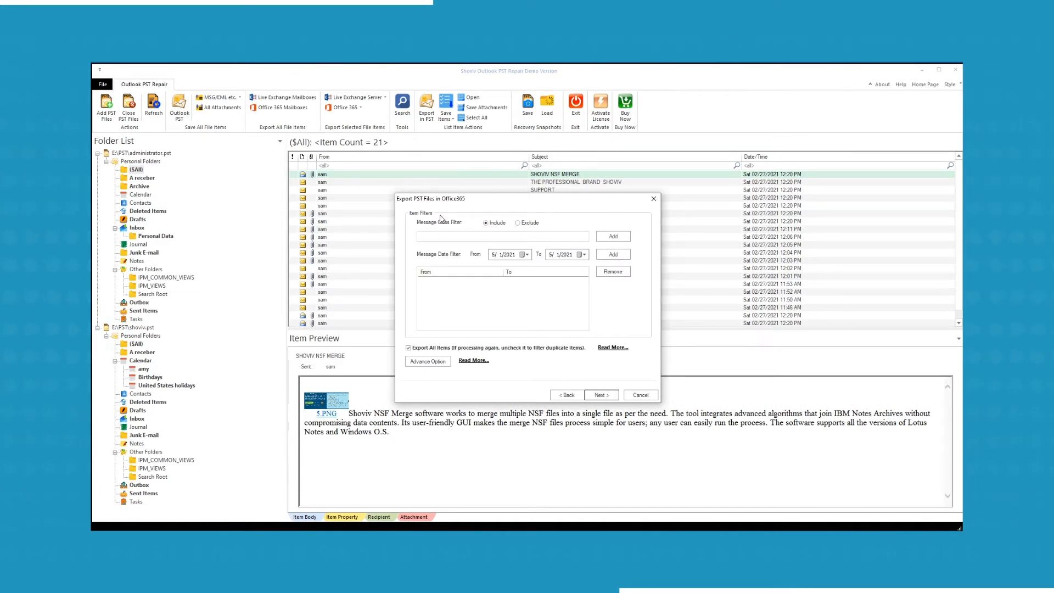
Step: Try selecting all message classes for the message class filter, and discard the selection
{"action": "left_click", "coordinate": [610, 239]}
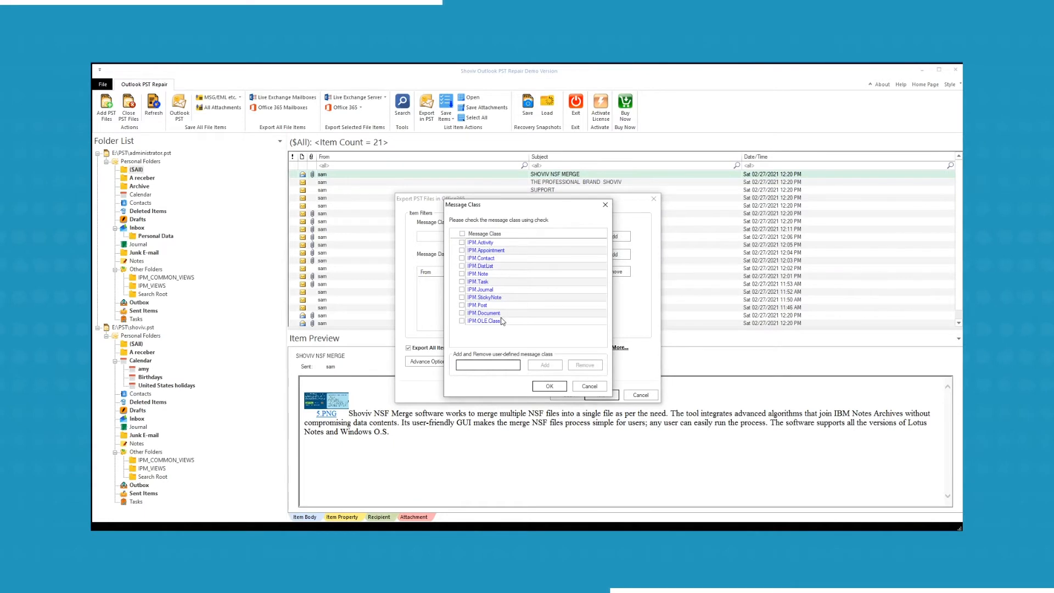
{"action": "left_click", "coordinate": [462, 234]}
{"action": "left_click", "coordinate": [589, 387]}
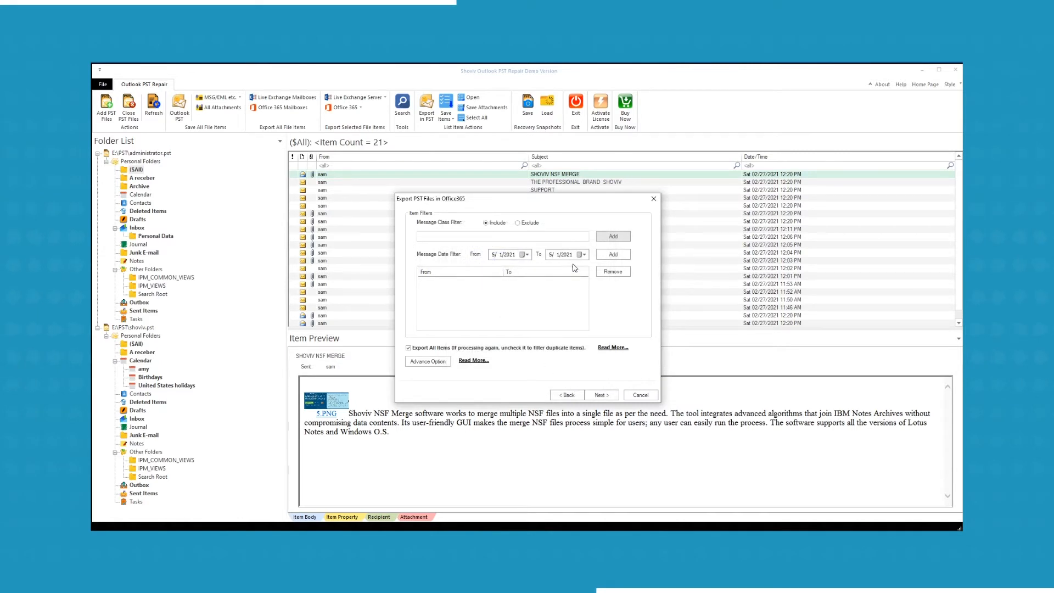
Step: Add a message date filter from 5/1/2021 to 5/1/2021 and remove it again
{"action": "left_click", "coordinate": [613, 254]}
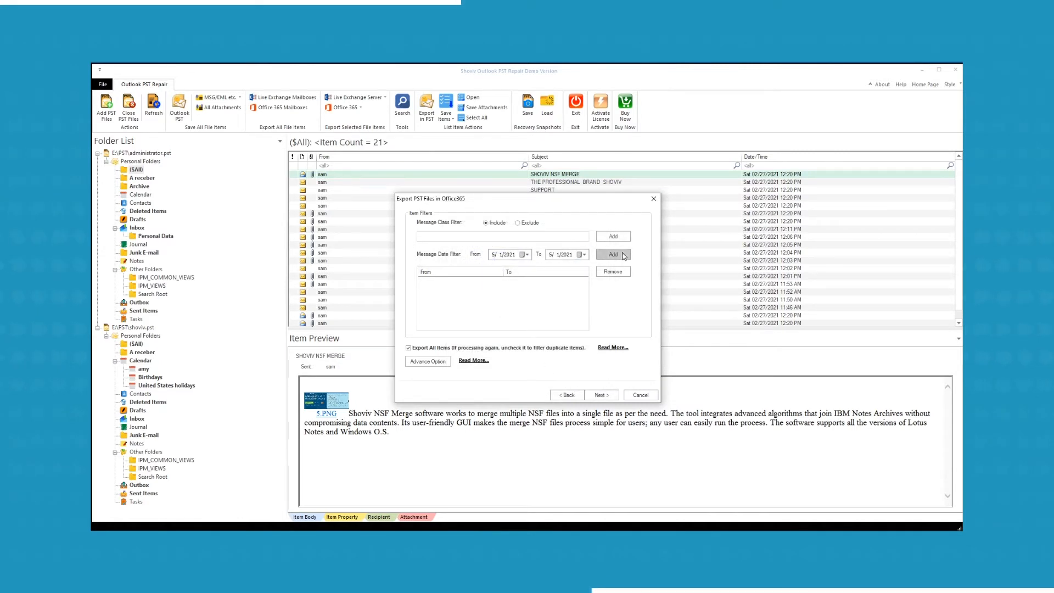
{"action": "left_click", "coordinate": [543, 281]}
{"action": "left_click", "coordinate": [611, 273]}
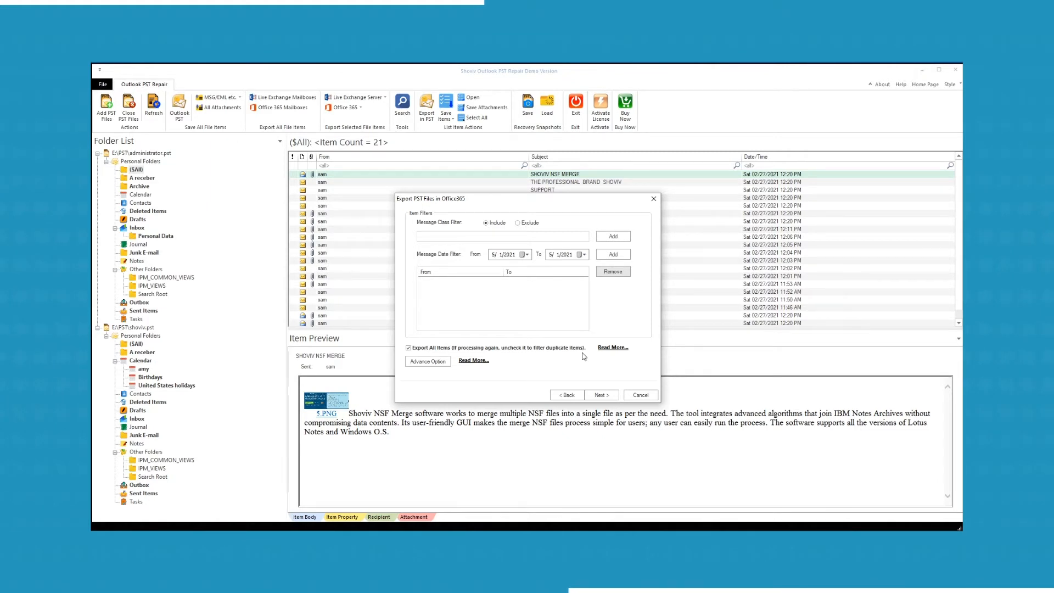
Step: In the advanced options, keep the item thread count at 30 and apply the filter using Last Modification Time
{"action": "left_click", "coordinate": [438, 364]}
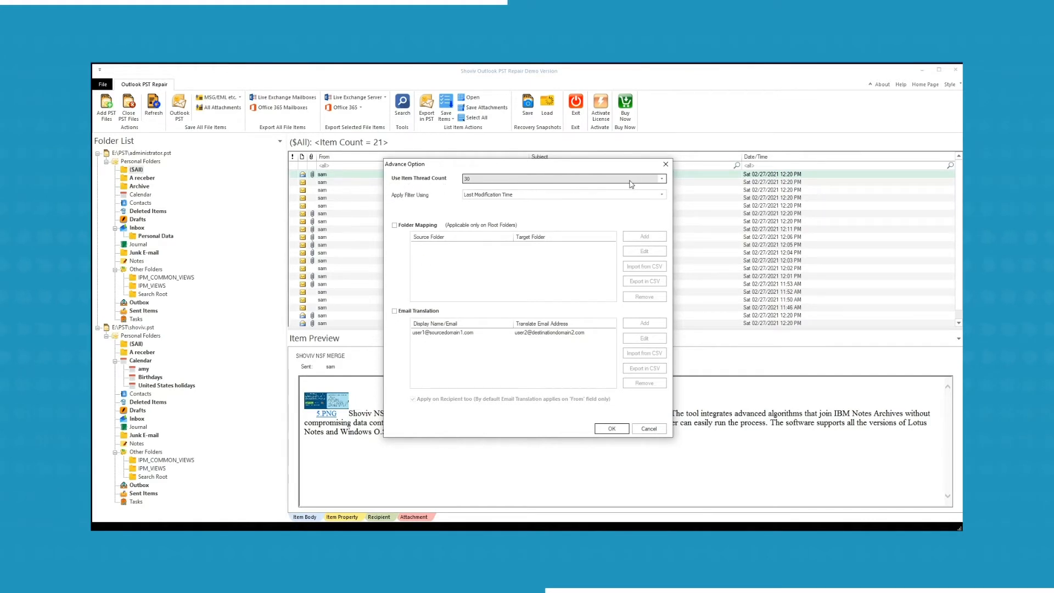
{"action": "left_click", "coordinate": [662, 180]}
{"action": "left_click", "coordinate": [662, 180]}
{"action": "left_click", "coordinate": [662, 195]}
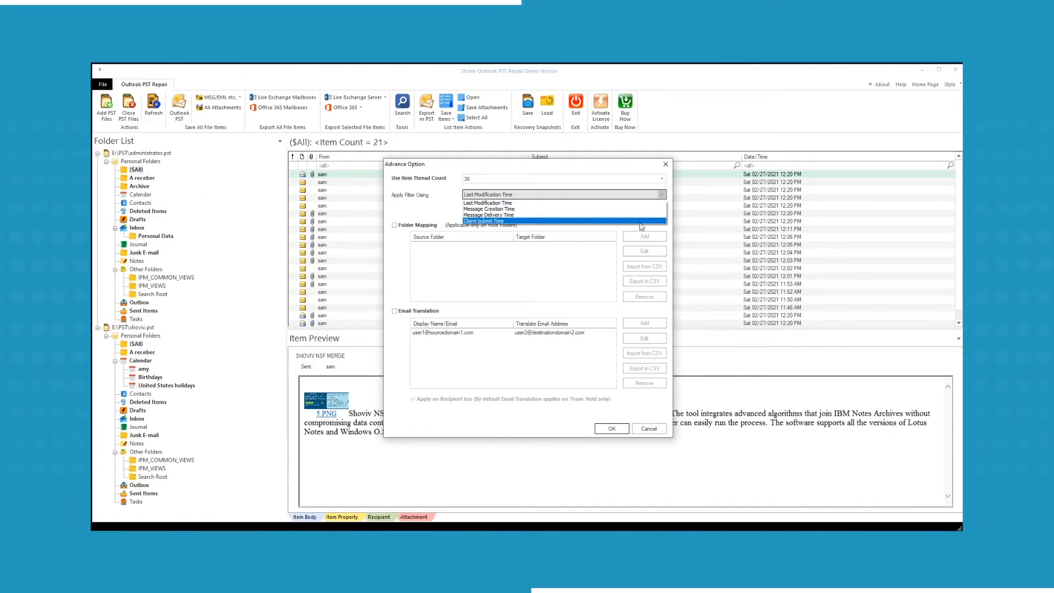
{"action": "left_click", "coordinate": [639, 205]}
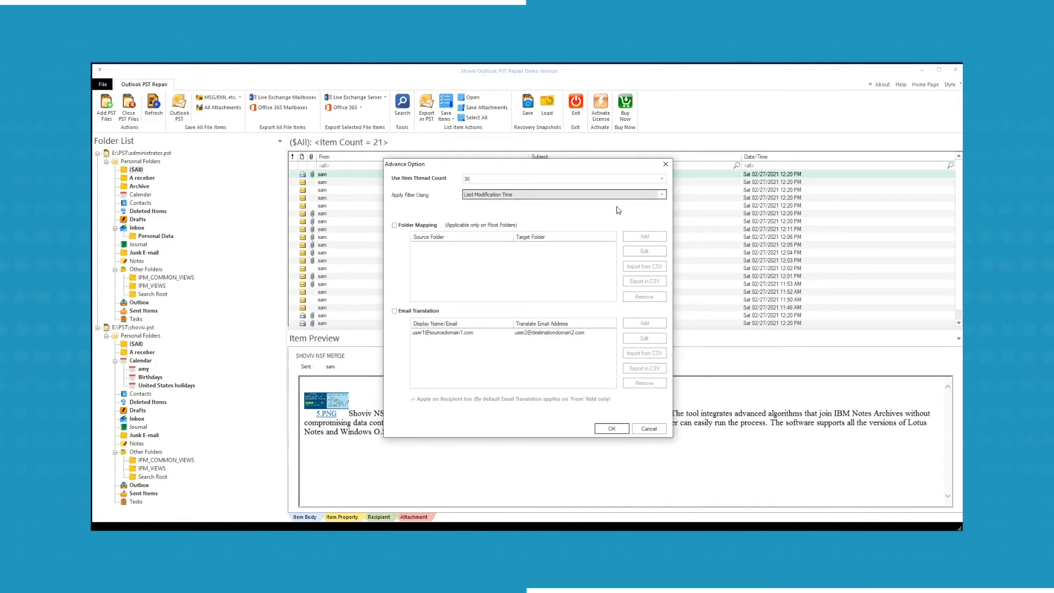
Step: Enable folder mapping and add a mapping from source folder Archive to target folder Inbox
{"action": "left_click", "coordinate": [394, 225]}
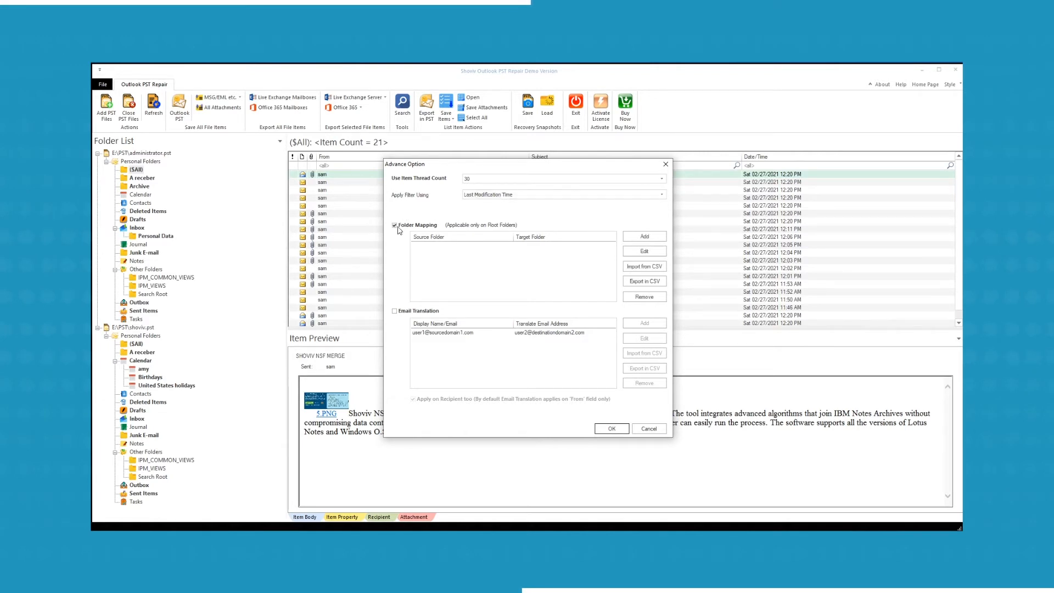
{"action": "left_click", "coordinate": [635, 237]}
{"action": "left_click", "coordinate": [550, 287]}
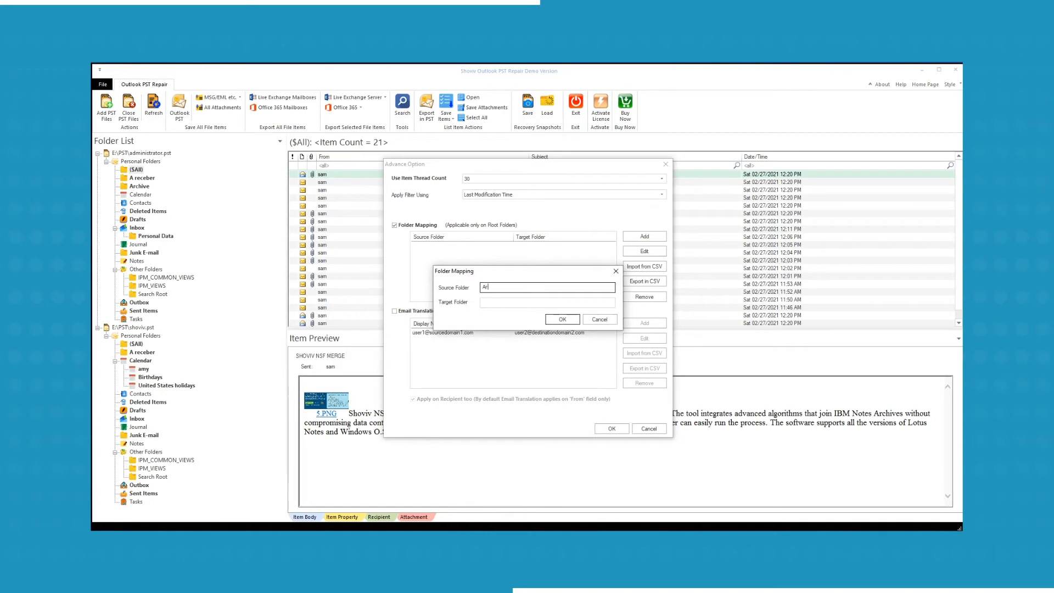
{"action": "left_click", "coordinate": [486, 306]}
{"action": "left_click", "coordinate": [562, 319]}
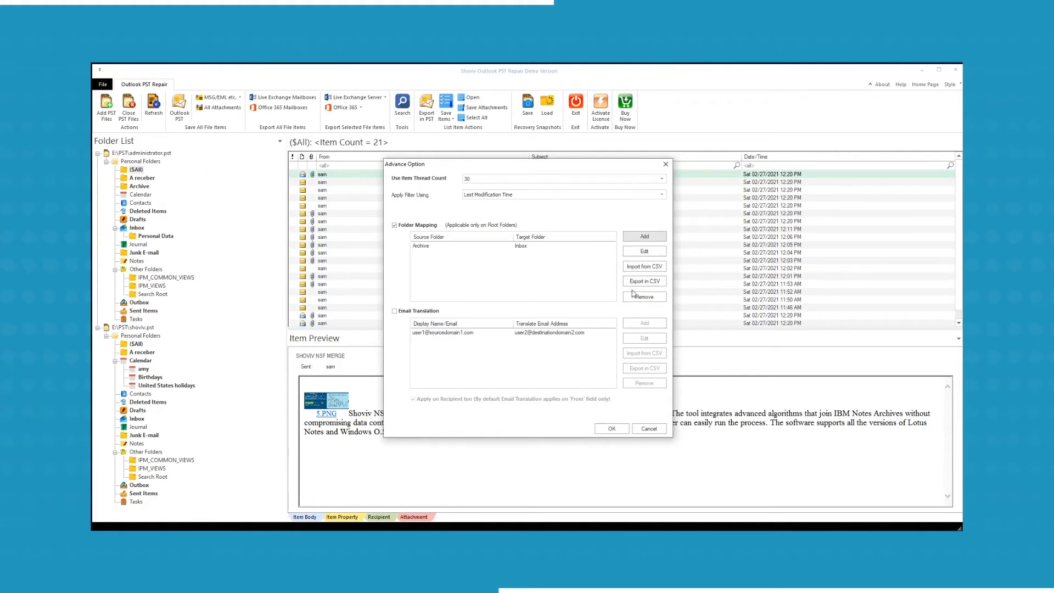
Step: Enable email translation, accept the advanced options, and start exporting the PST files to Office 365
{"action": "left_click", "coordinate": [394, 311]}
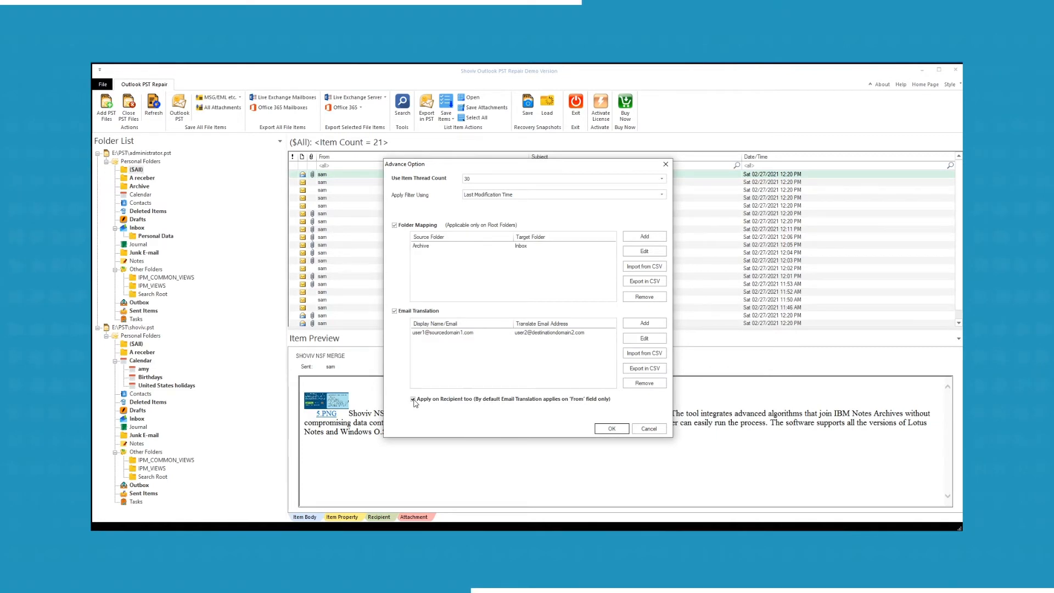
{"action": "left_click", "coordinate": [611, 428]}
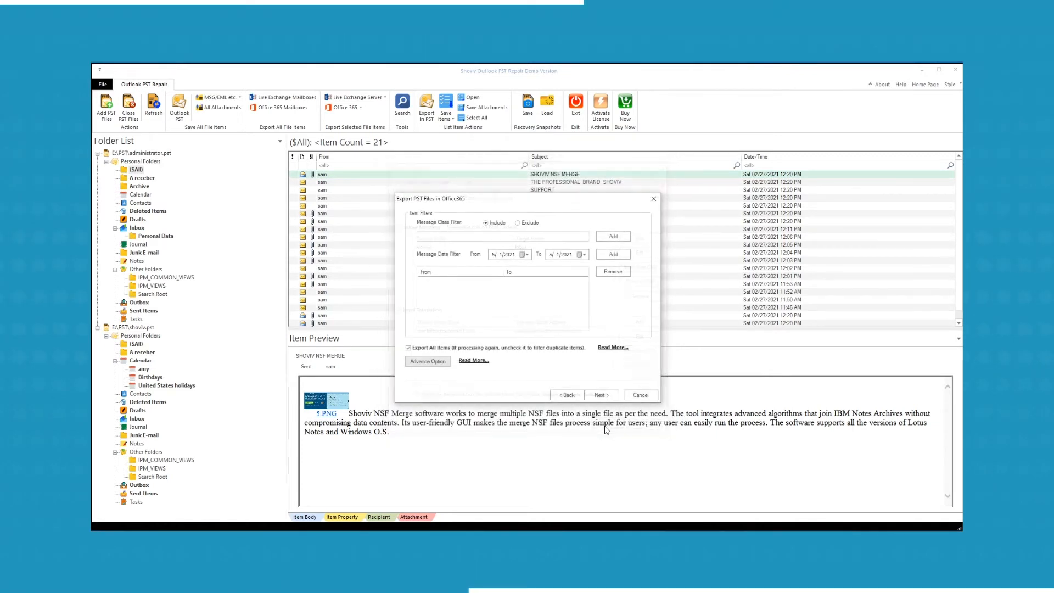
{"action": "left_click", "coordinate": [601, 395]}
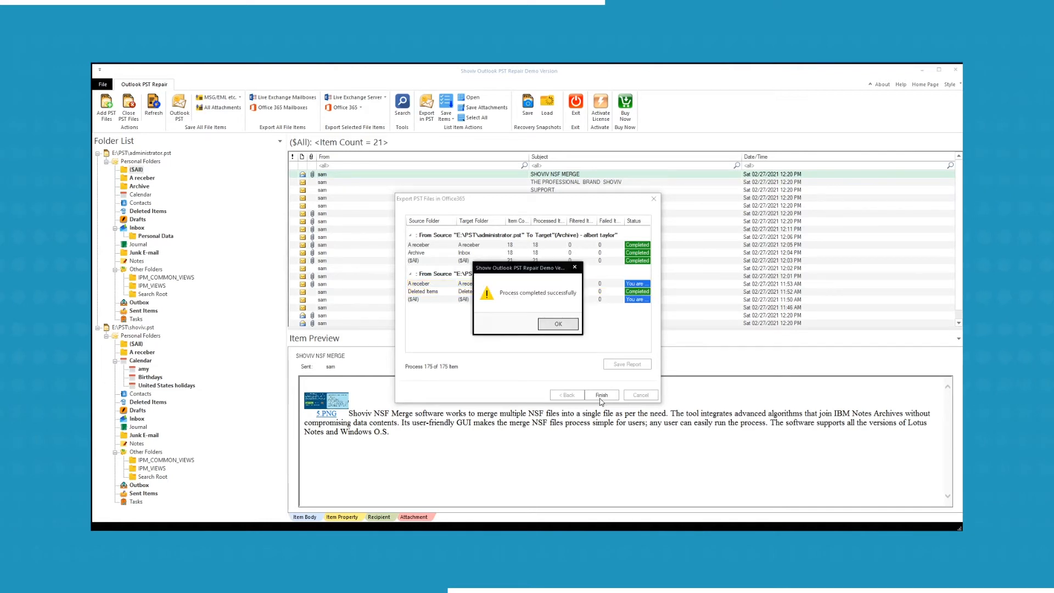
Step: Save the export report as an HTML file named "pst to office 365" in the PST folder
{"action": "left_click", "coordinate": [574, 329]}
{"action": "left_click", "coordinate": [618, 361]}
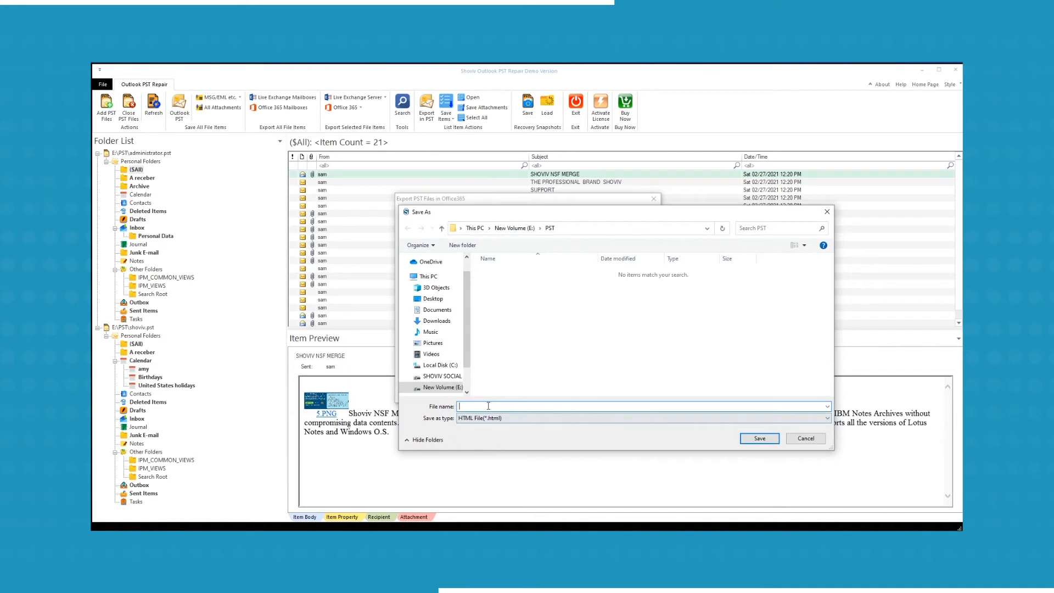
{"action": "type", "text": "pst to office 365"}
{"action": "key", "text": "Return"}
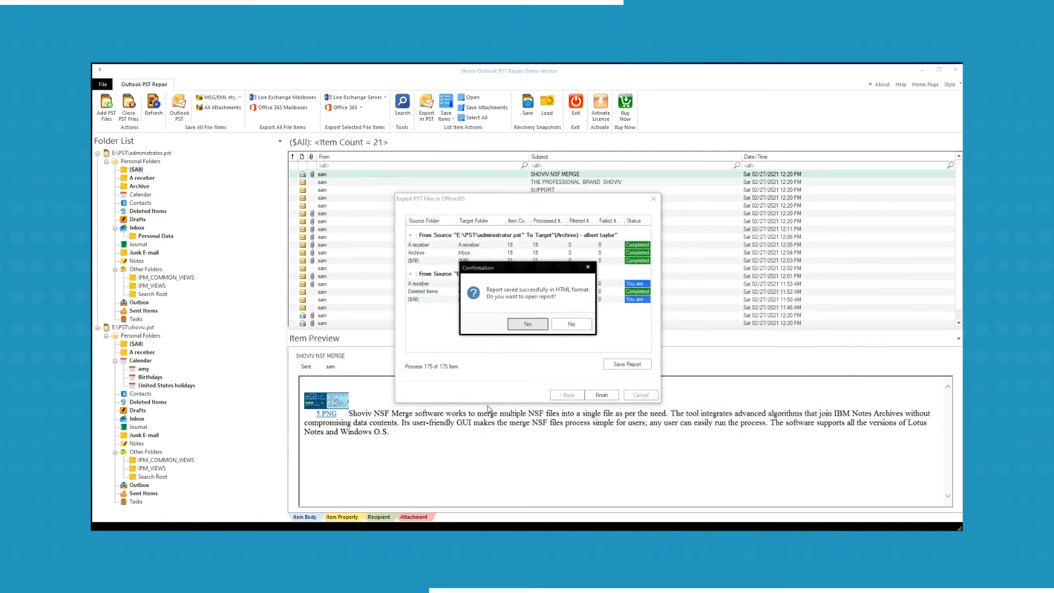
Step: Open the saved HTML export report
{"action": "key", "text": "Return"}
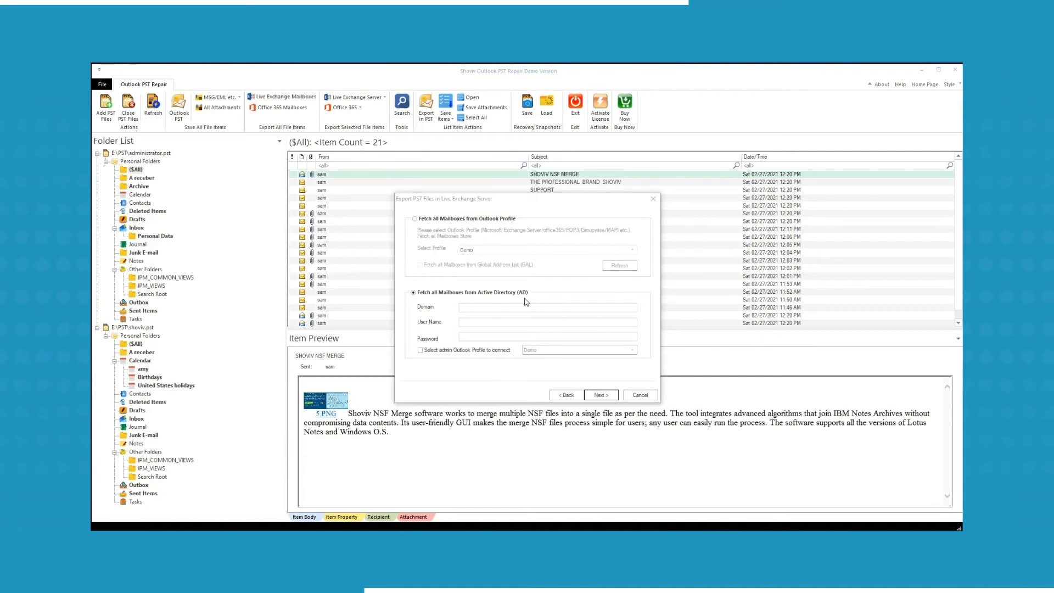
Step: For fetching all mailboxes from Active Directory, set the domain to 192.168.32.144 and enter the administrator's user name and password
{"action": "left_click", "coordinate": [483, 307]}
{"action": "type", "text": "192.168.32.144"}
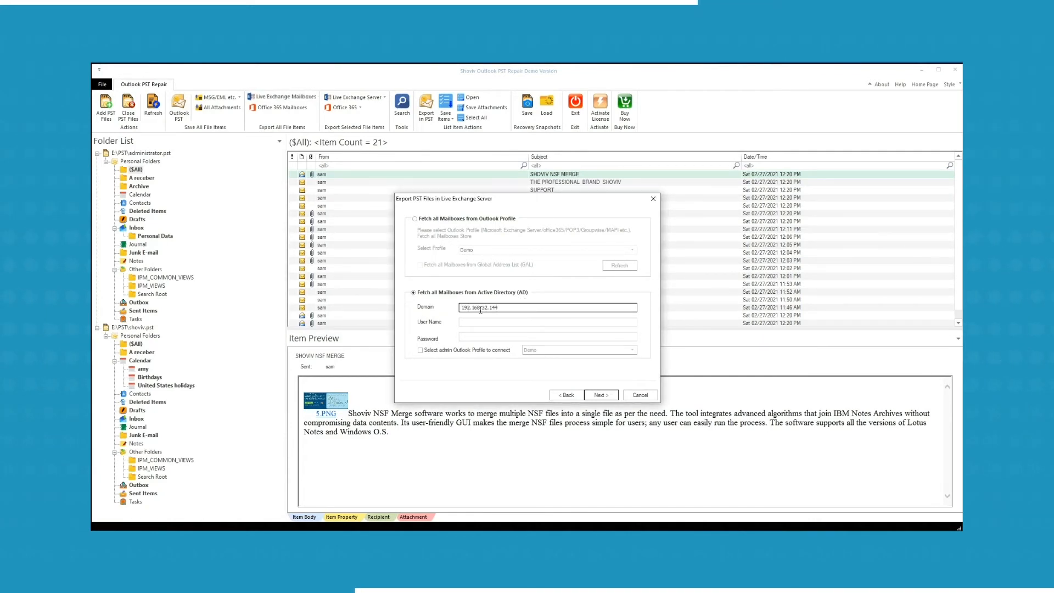
{"action": "left_click", "coordinate": [472, 323]}
{"action": "key", "text": "ctrl+v"}
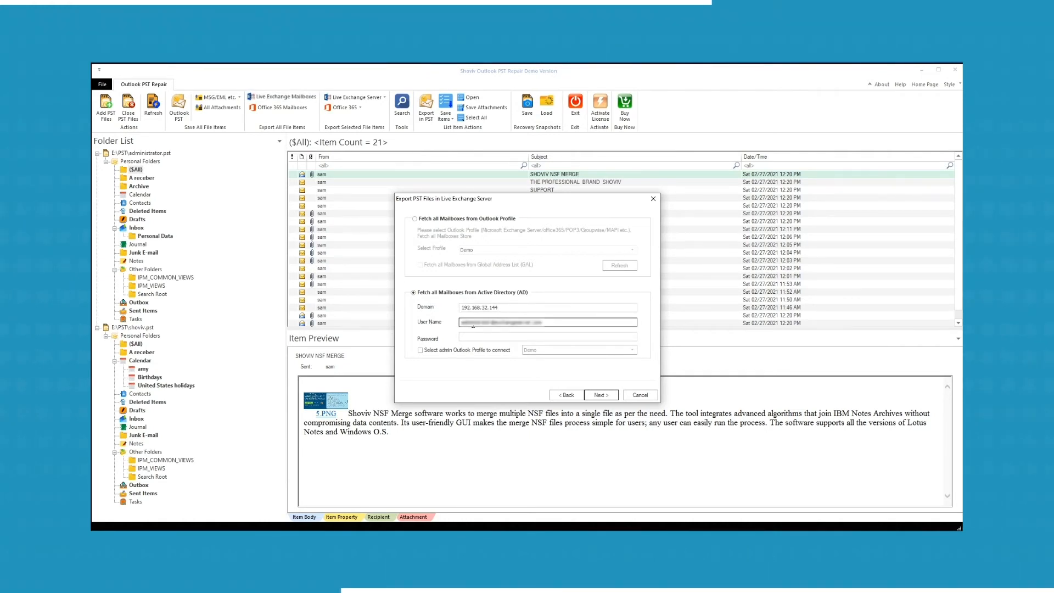
{"action": "left_click", "coordinate": [465, 337]}
{"action": "type", "text": "********"}
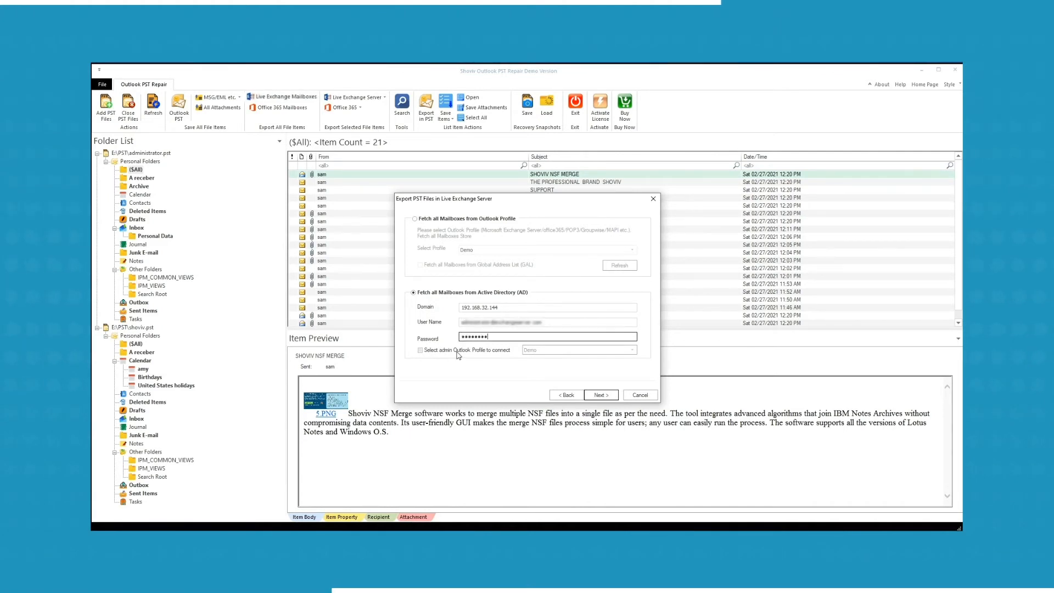
Step: Enable connecting with an admin Outlook profile and keep Demo as the selected profile
{"action": "left_click", "coordinate": [420, 350]}
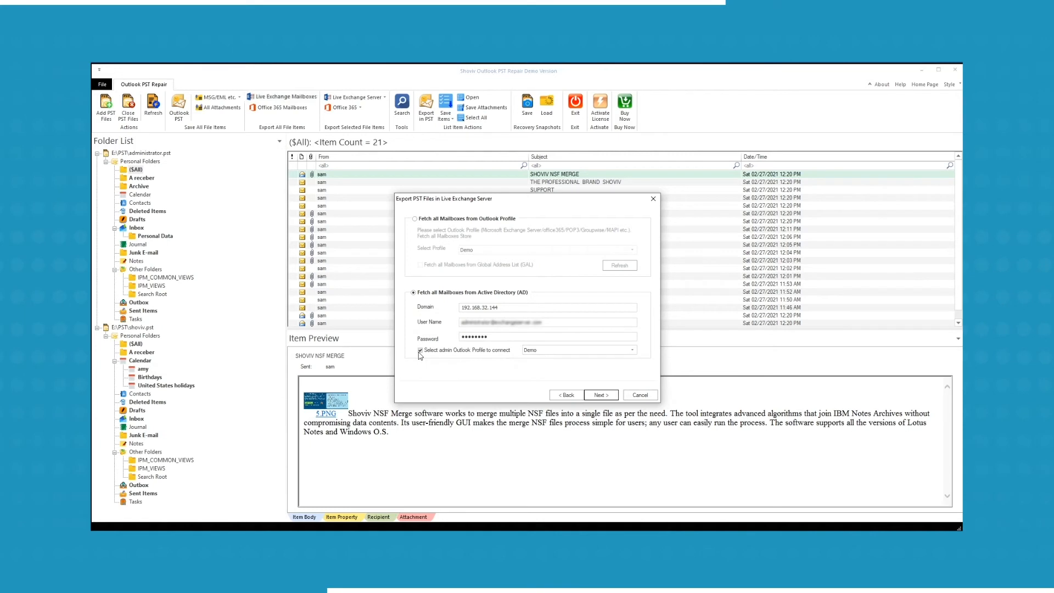
{"action": "left_click", "coordinate": [632, 349]}
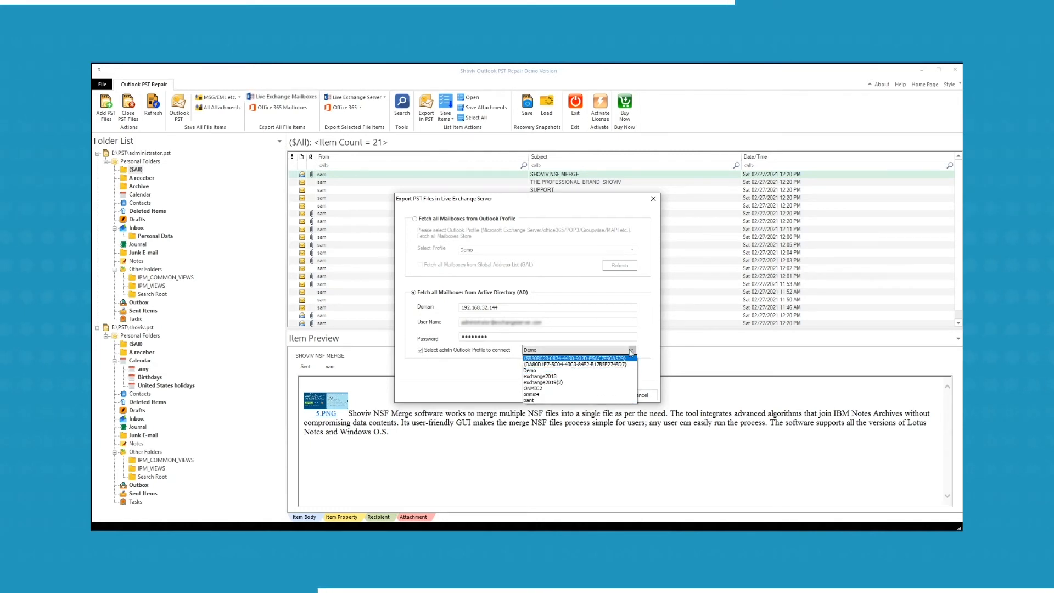
{"action": "left_click", "coordinate": [631, 350]}
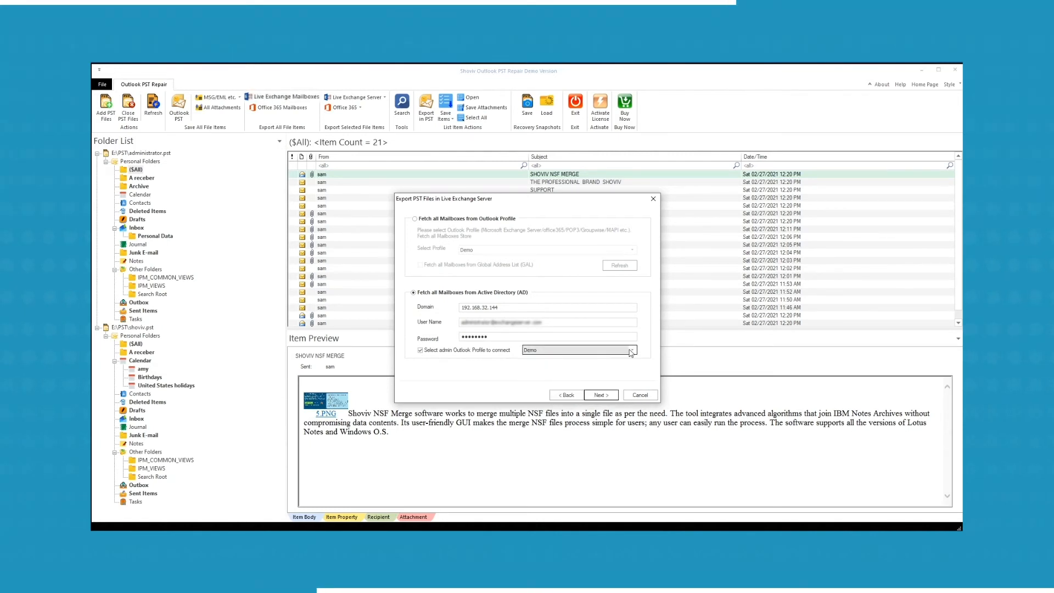
Step: Switch to fetching all mailboxes from the Outlook profile Demo and include mailboxes from the Global Address List
{"action": "left_click", "coordinate": [414, 218]}
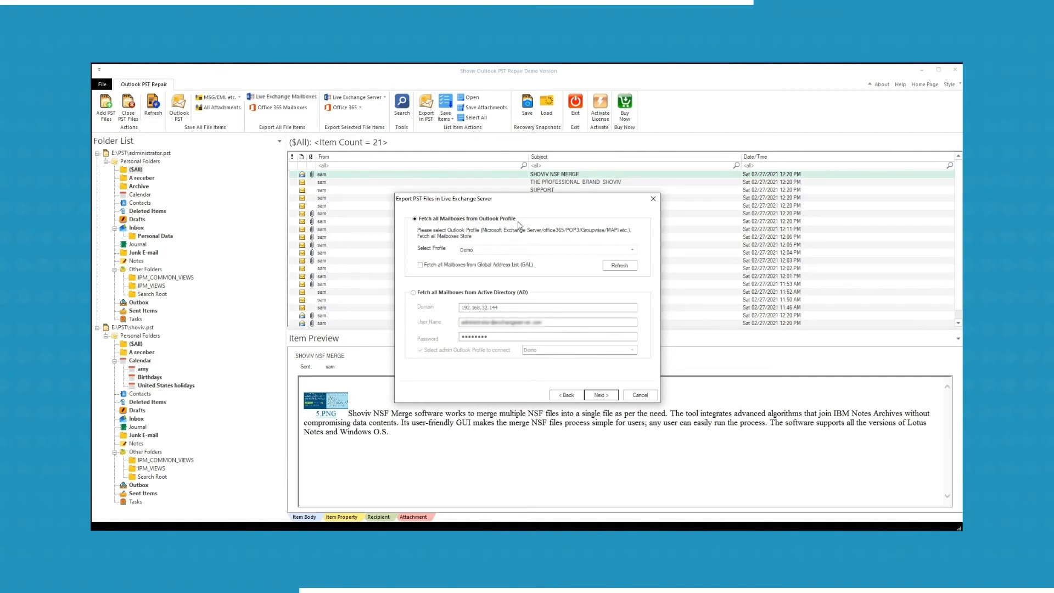
{"action": "left_click", "coordinate": [632, 250]}
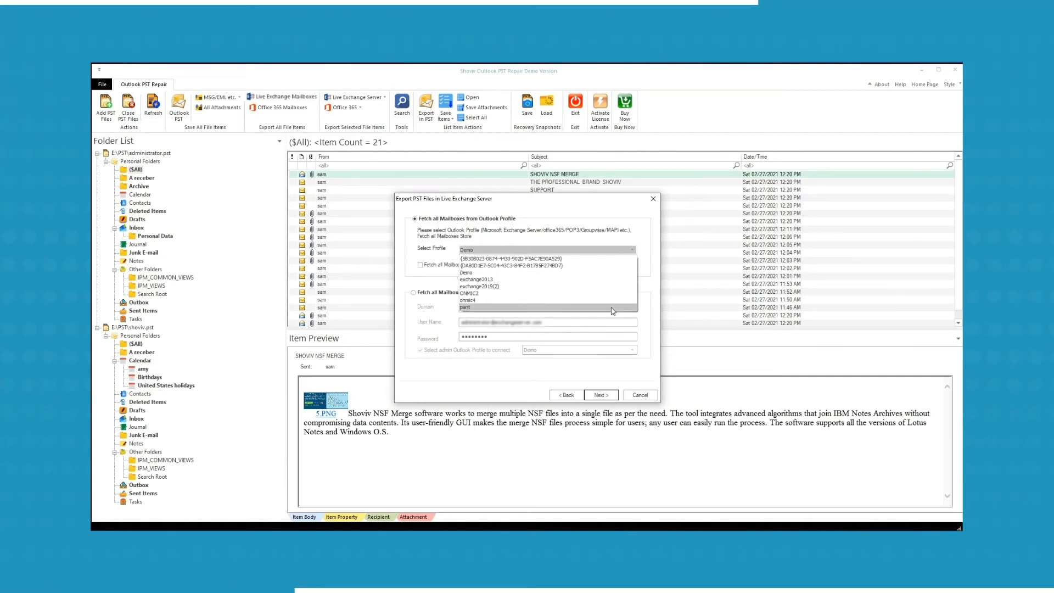
{"action": "left_click", "coordinate": [630, 251]}
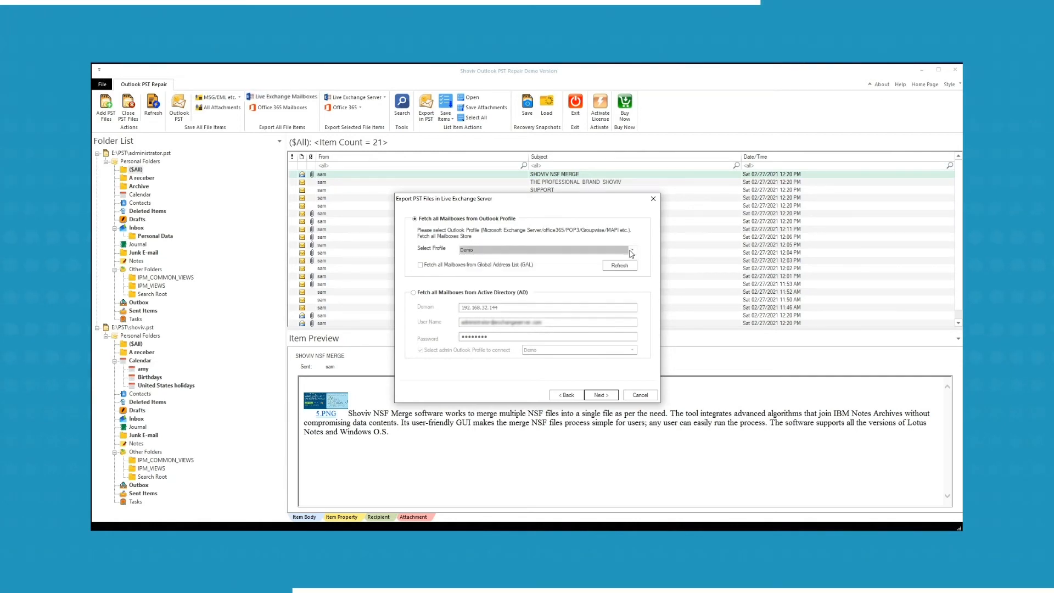
{"action": "left_click", "coordinate": [421, 266]}
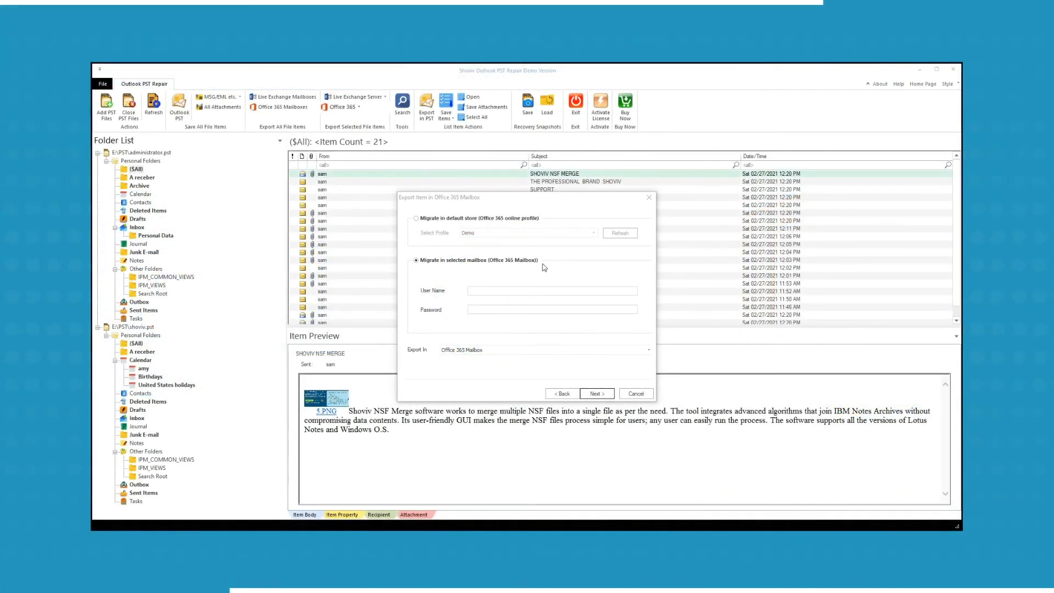
Step: Enter the user name and password of the selected Office 365 mailbox, and set the export destination to Office 365 Mailbox
{"action": "left_click", "coordinate": [479, 291]}
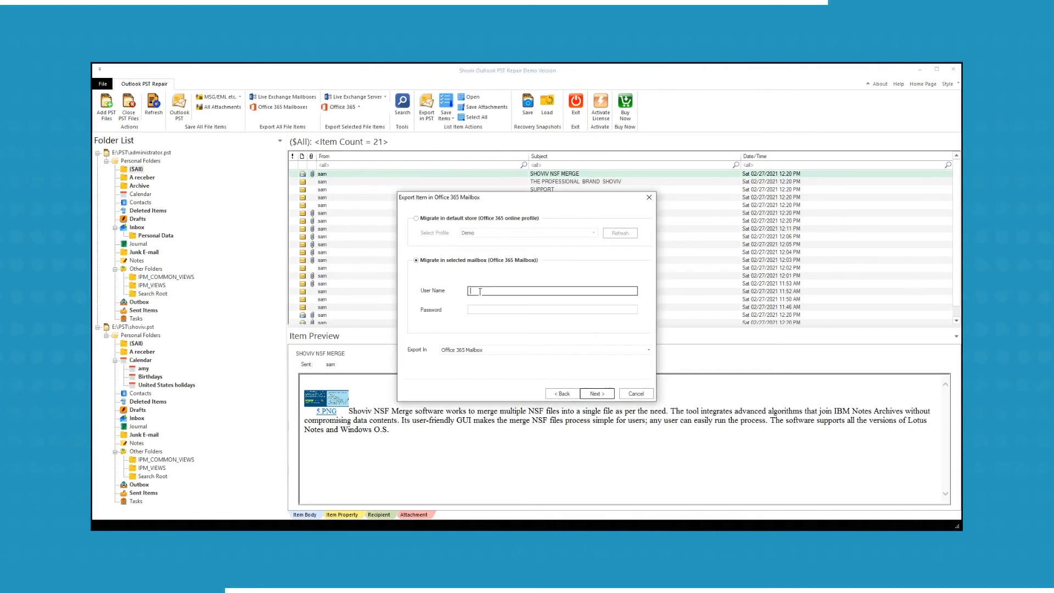
{"action": "key", "text": "ctrl+v"}
{"action": "left_click", "coordinate": [472, 310]}
{"action": "type", "text": "•••••••••••"}
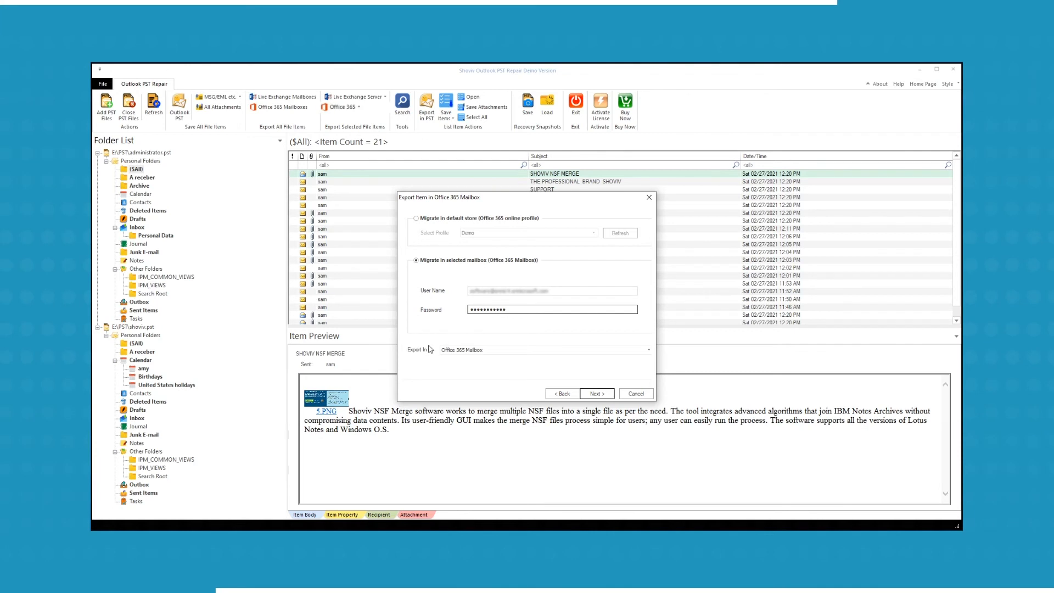
{"action": "left_click", "coordinate": [648, 351]}
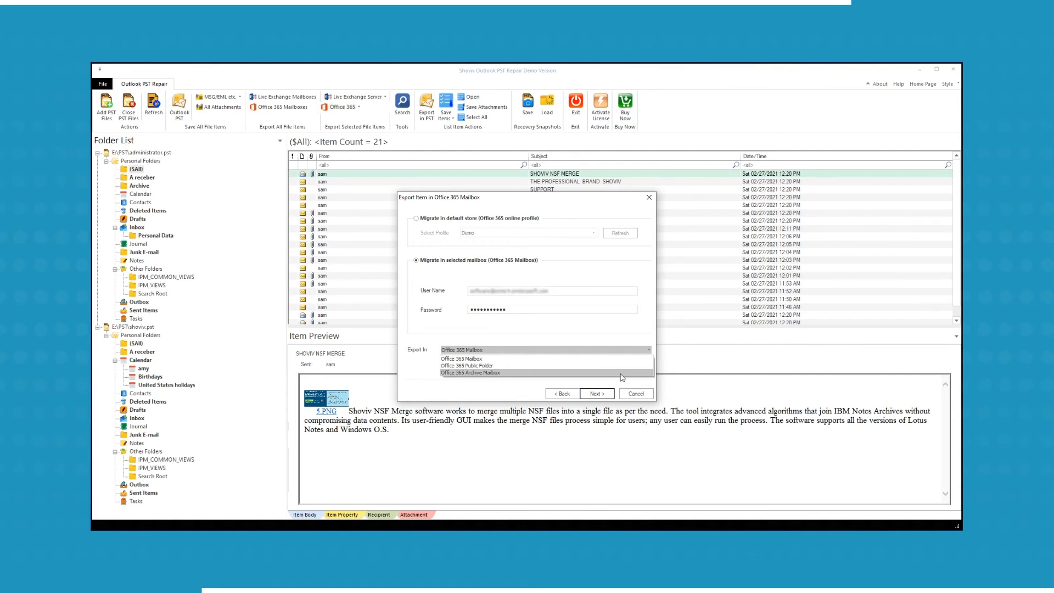
{"action": "left_click", "coordinate": [619, 359]}
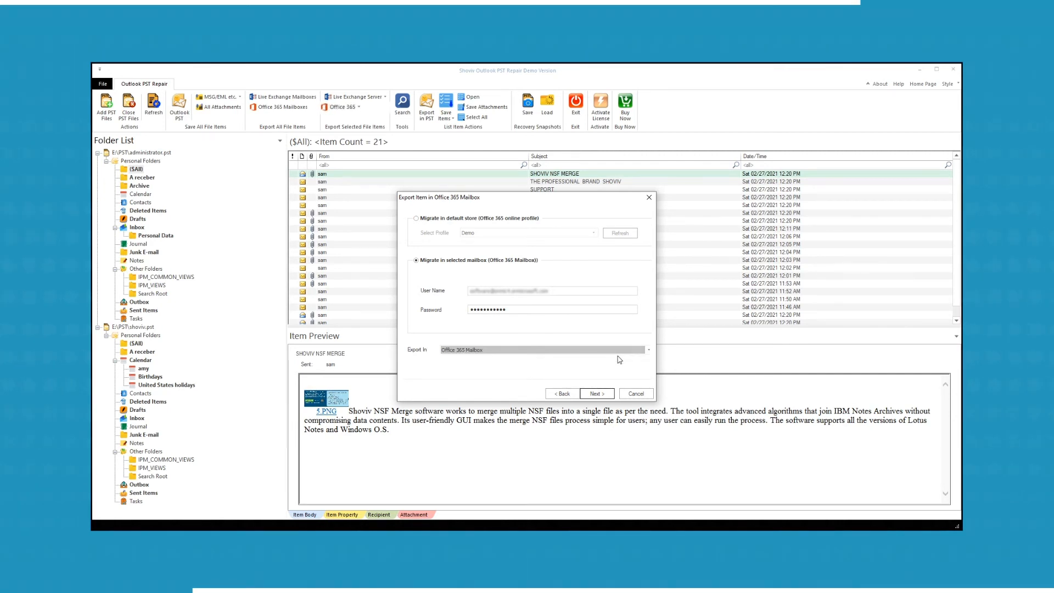
Step: Switch the Office 365 item export to the default store, keeping the Demo online profile
{"action": "left_click", "coordinate": [417, 218]}
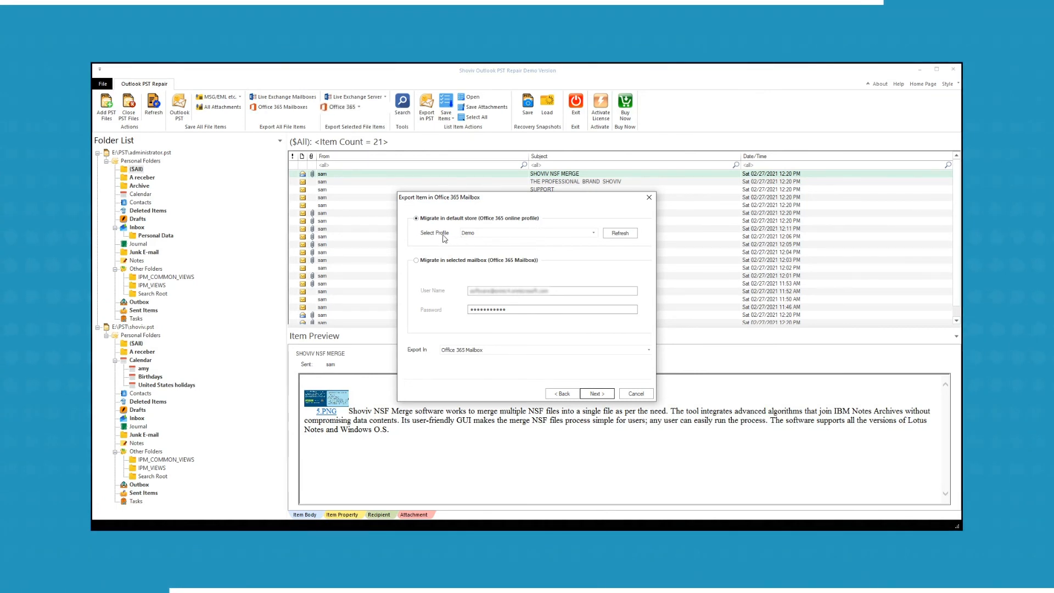
{"action": "left_click", "coordinate": [592, 233]}
{"action": "left_click", "coordinate": [593, 240]}
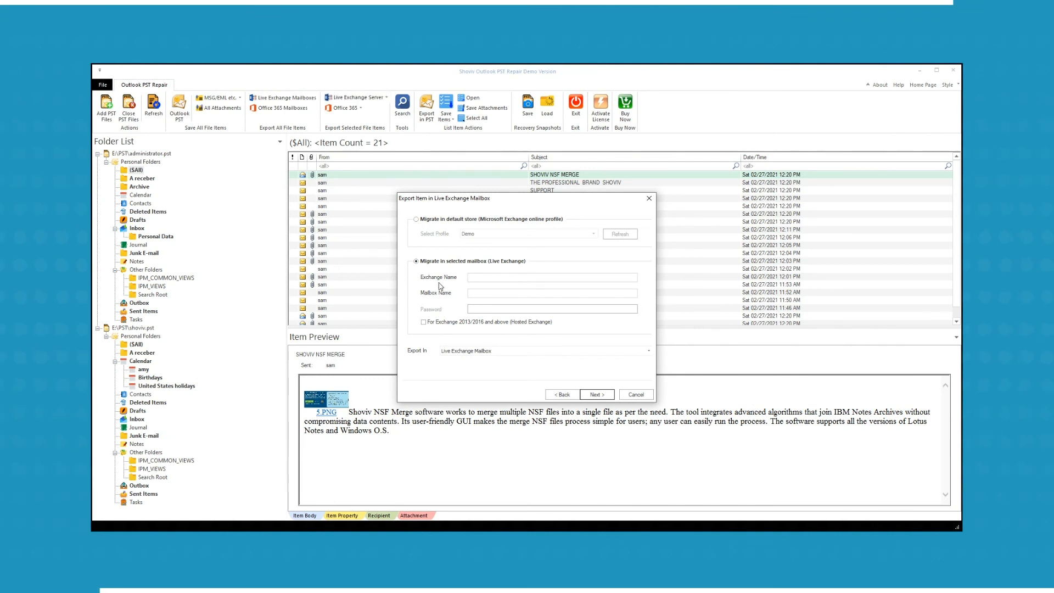
Step: Set the Exchange name to 192.168.32.144, enable Exchange 2013/2016 and above, enter the user email and password, and keep Live Exchange Mailbox as destination
{"action": "left_click", "coordinate": [479, 279]}
{"action": "type", "text": "192.168.32.144"}
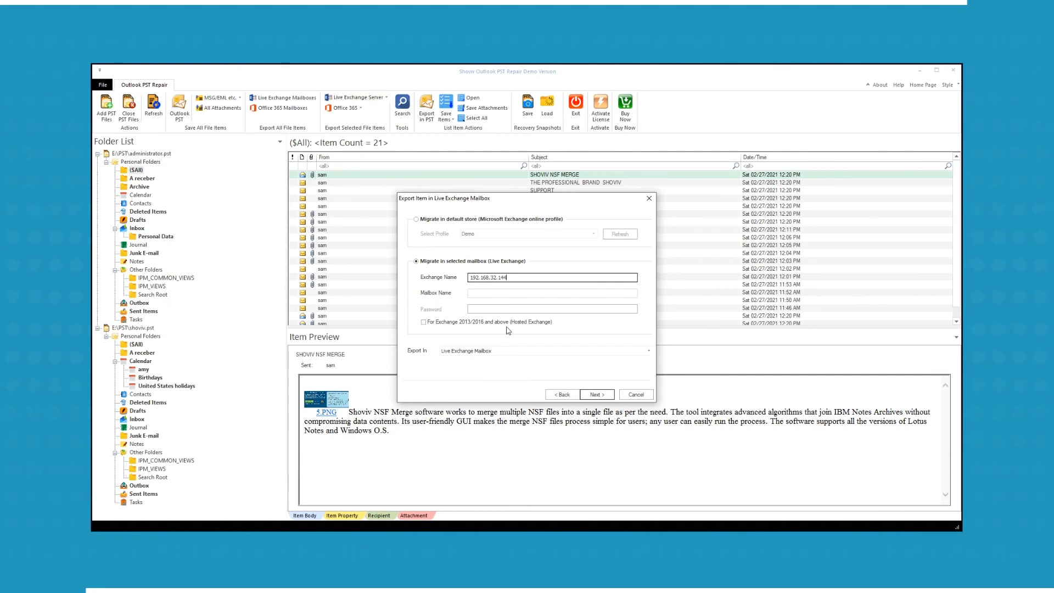
{"action": "left_click", "coordinate": [423, 322]}
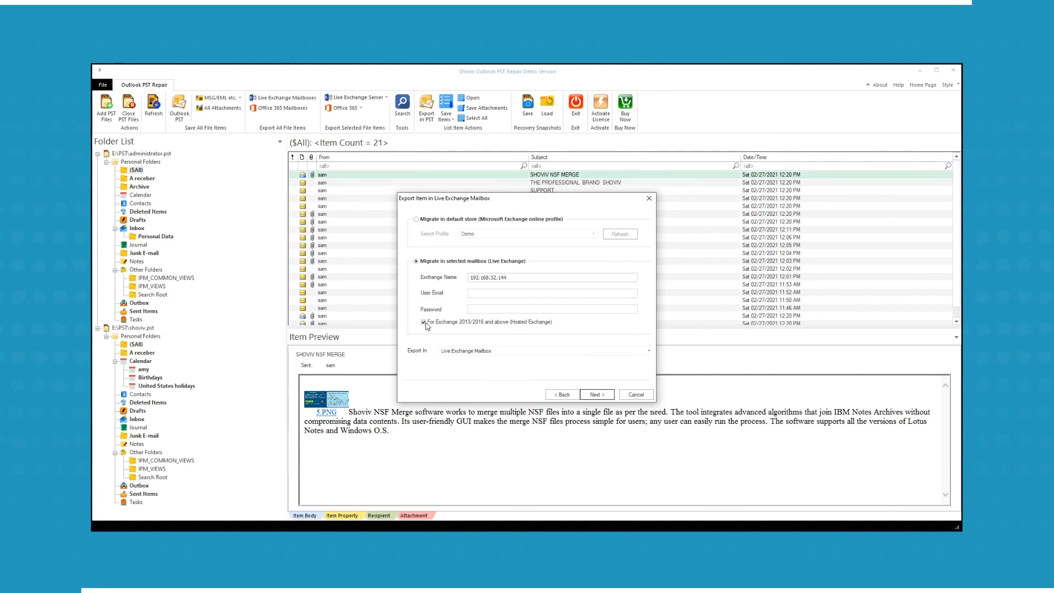
{"action": "left_click", "coordinate": [487, 293]}
{"action": "key", "text": "ctrl+v"}
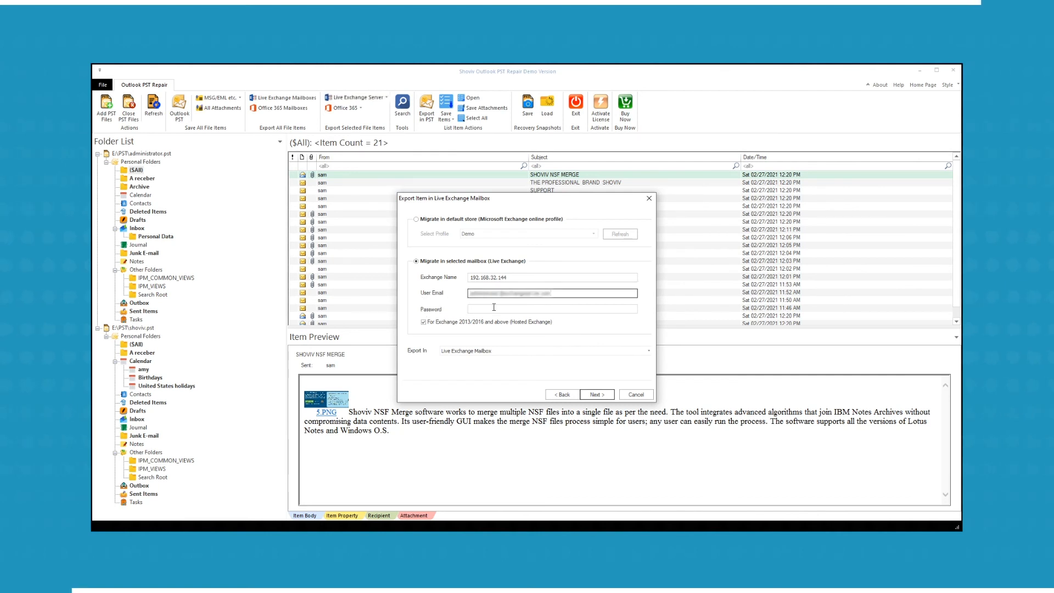
{"action": "left_click", "coordinate": [493, 307]}
{"action": "type", "text": "************"}
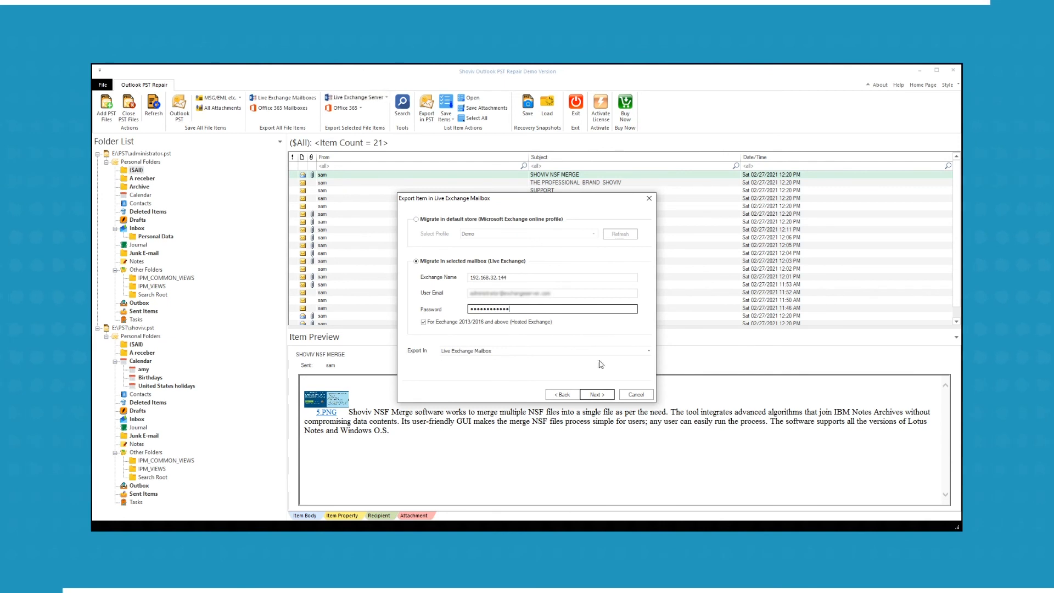
{"action": "left_click", "coordinate": [646, 354]}
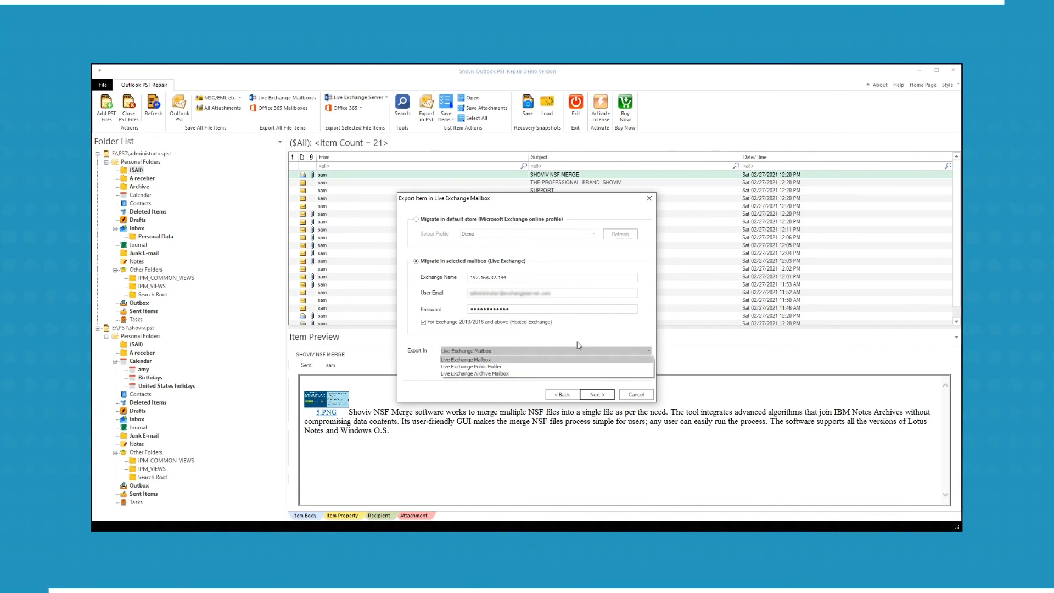
{"action": "left_click", "coordinate": [417, 225]}
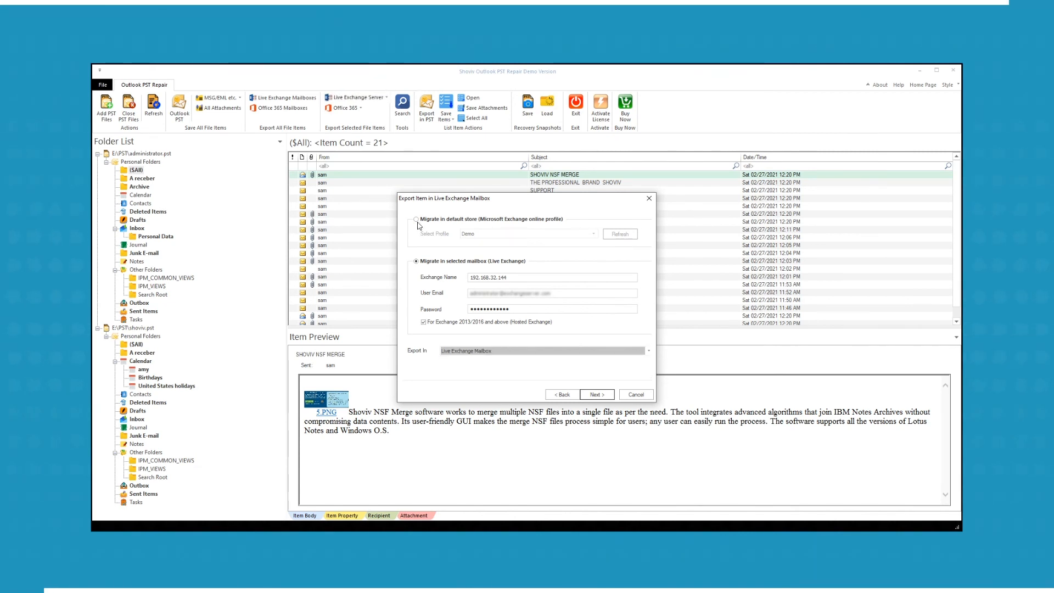
Step: Switch the Live Exchange item export to the default store, keeping the Demo Microsoft Exchange profile
{"action": "left_click", "coordinate": [417, 220]}
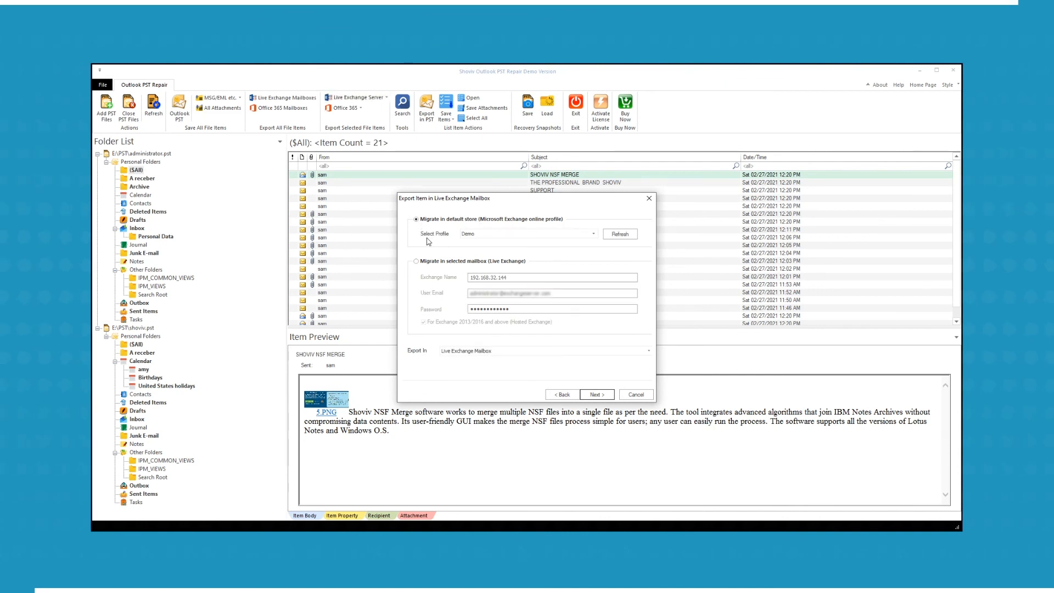
{"action": "left_click", "coordinate": [594, 234]}
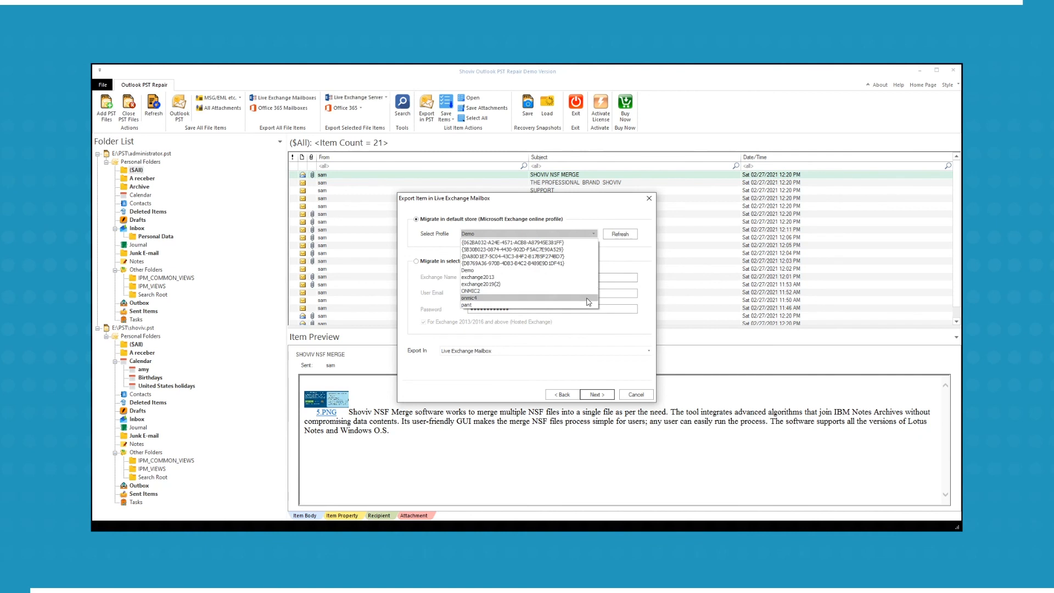
{"action": "left_click", "coordinate": [598, 234]}
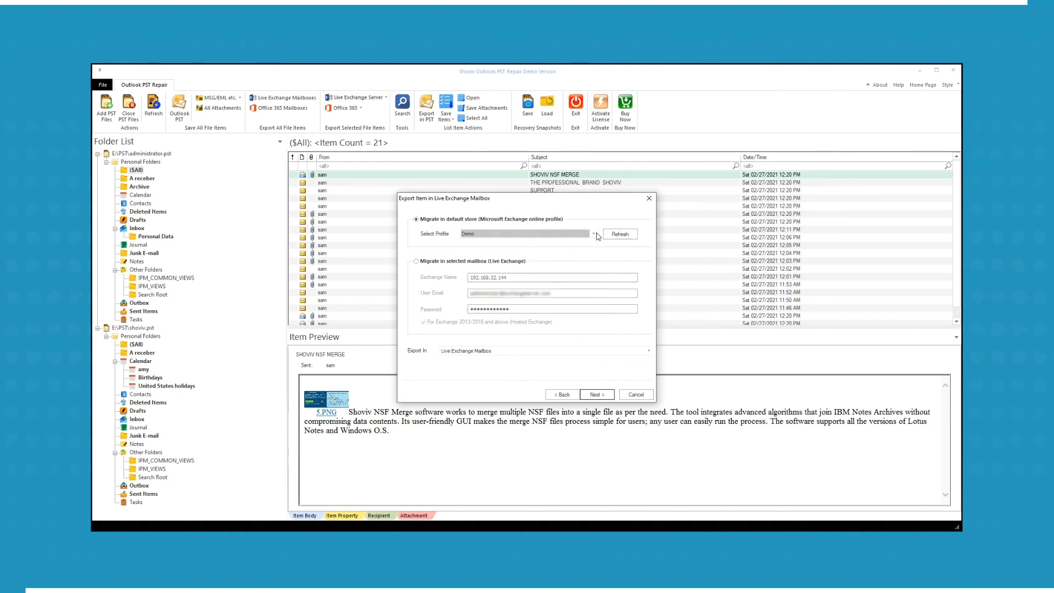